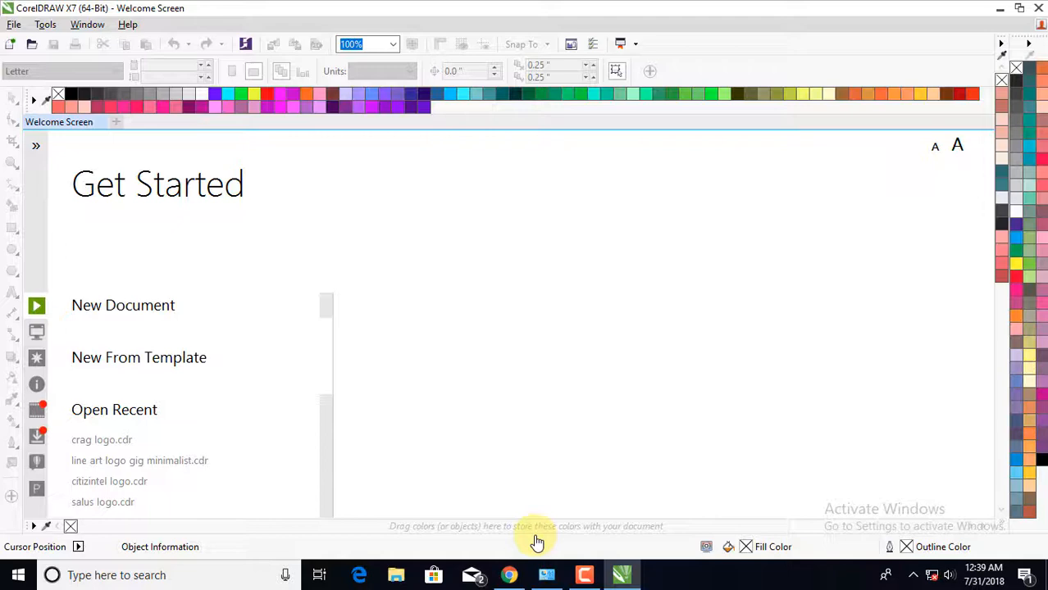
Create a new A4 document and draw a tall rectangle about 19 mm wide and 91 mm high near the page's left side.
click(144, 305)
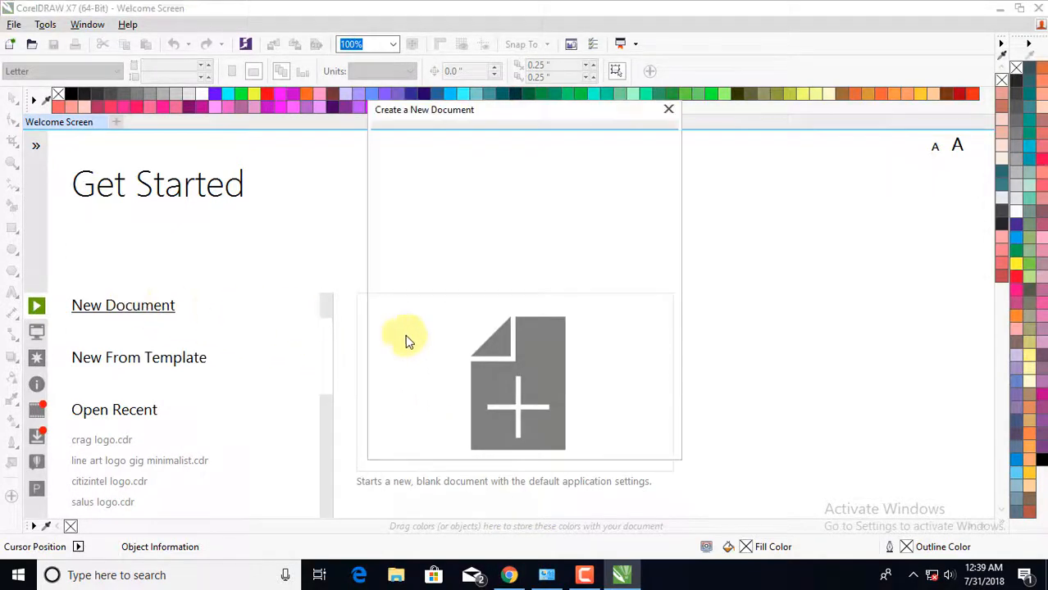
click(513, 440)
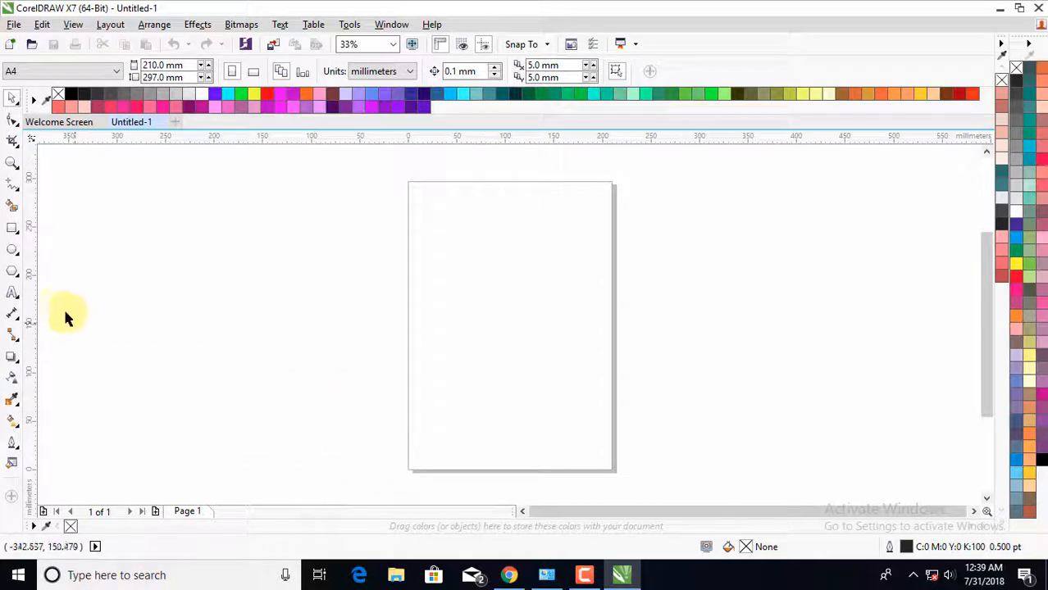
click(13, 228)
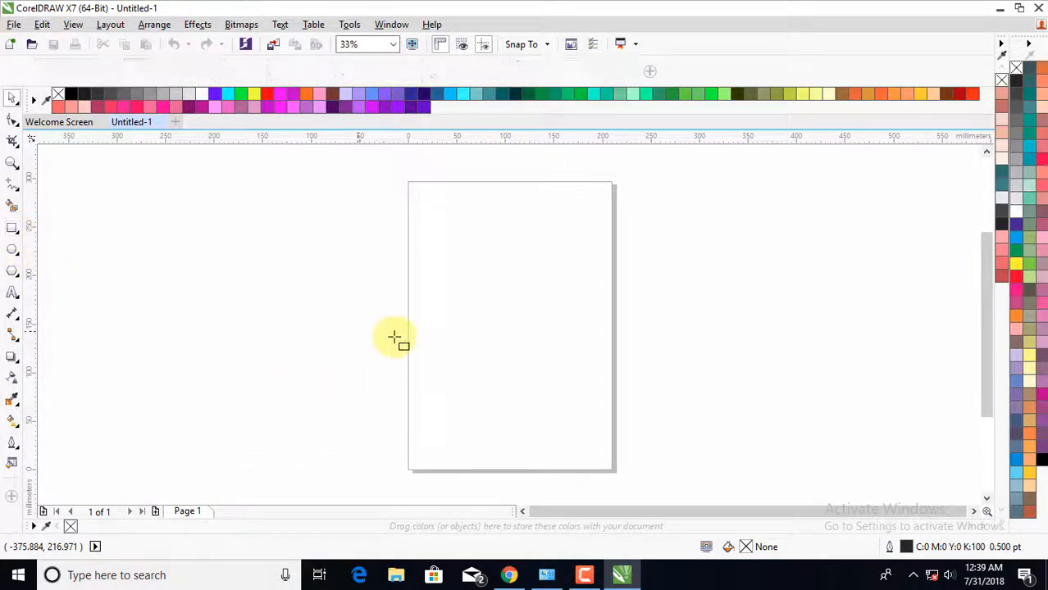
scroll(456, 322, up, 2)
scroll(452, 307, down, 3)
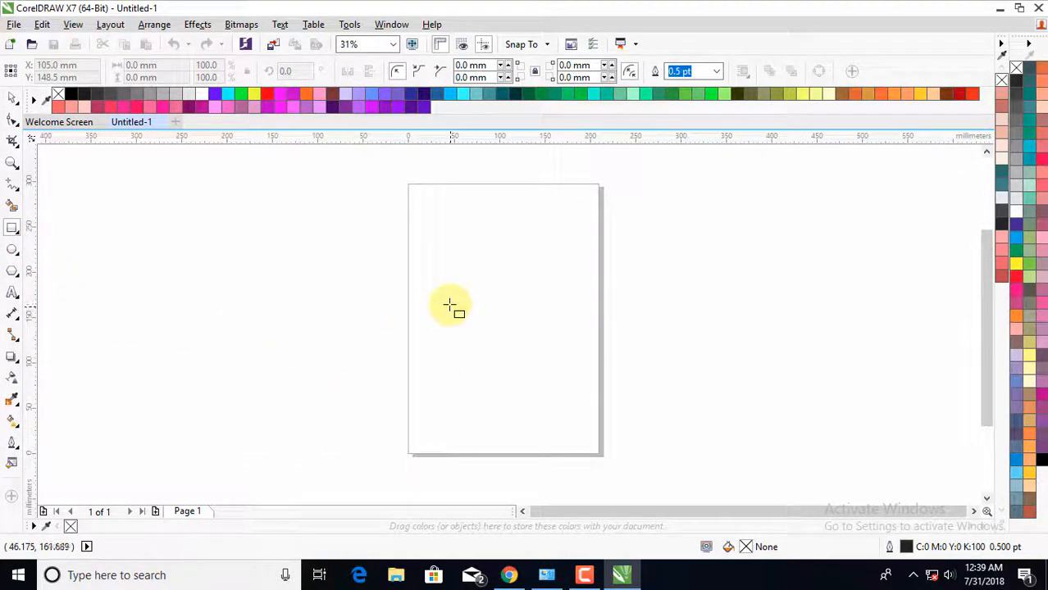
drag(444, 297, 458, 379)
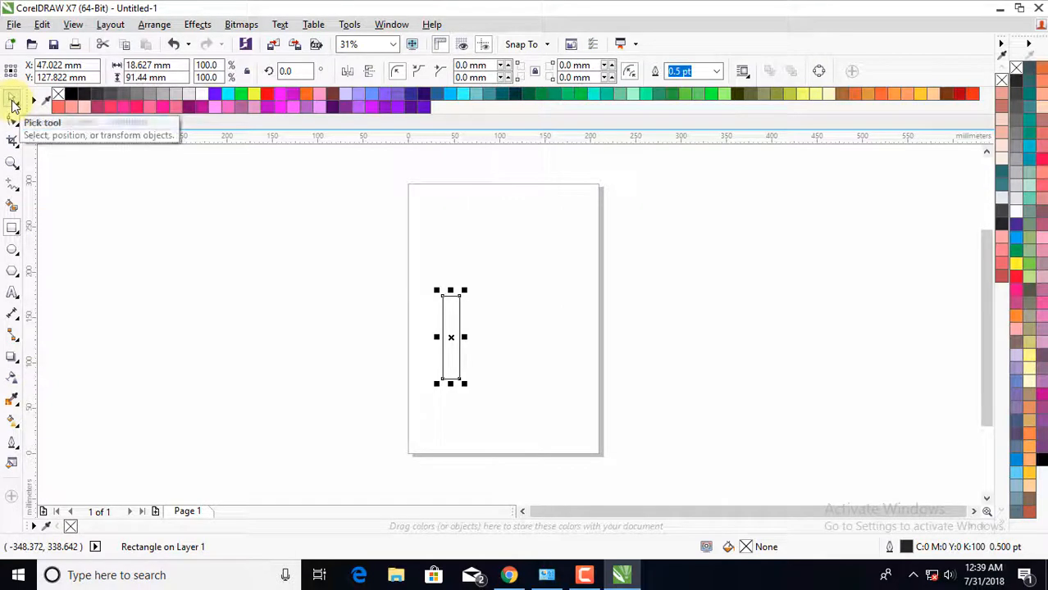
click(12, 102)
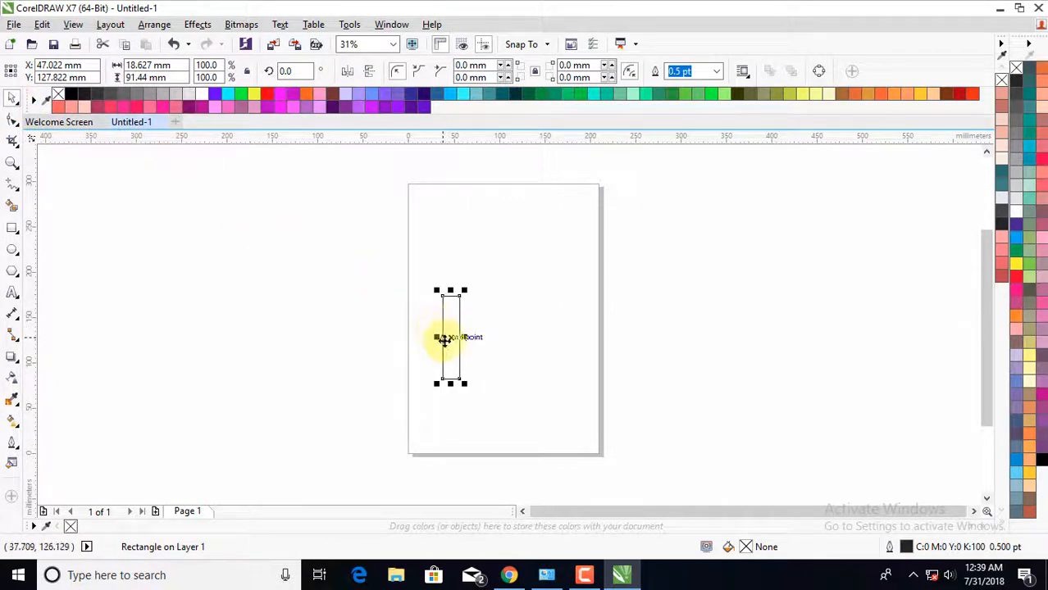
Duplicate the rectangle twice to the right at an equal offset of about 29 mm, making three parallel bars.
scroll(456, 348, up, 2)
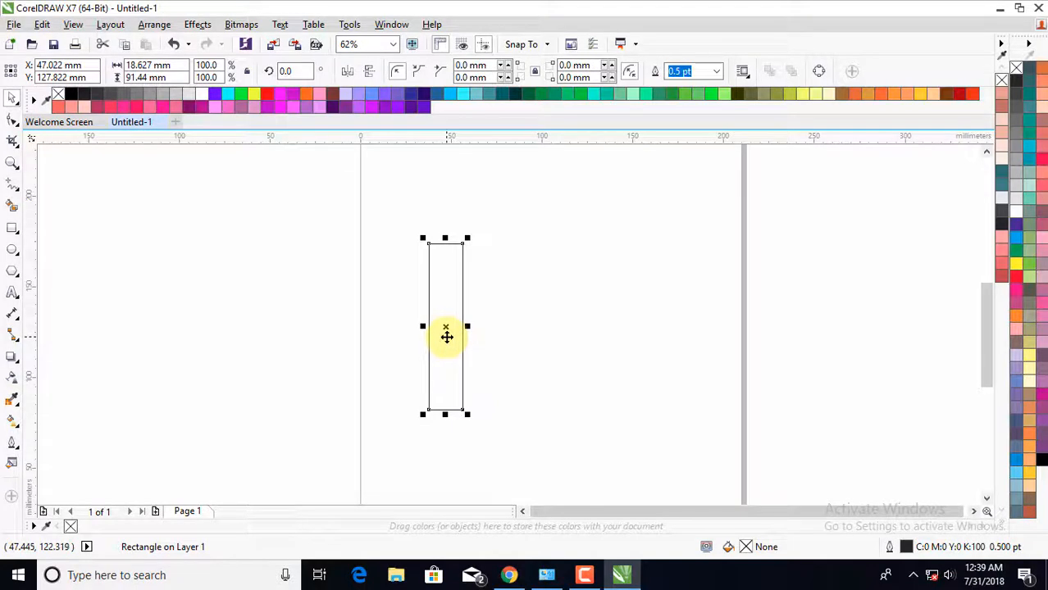
drag(447, 337, 498, 342)
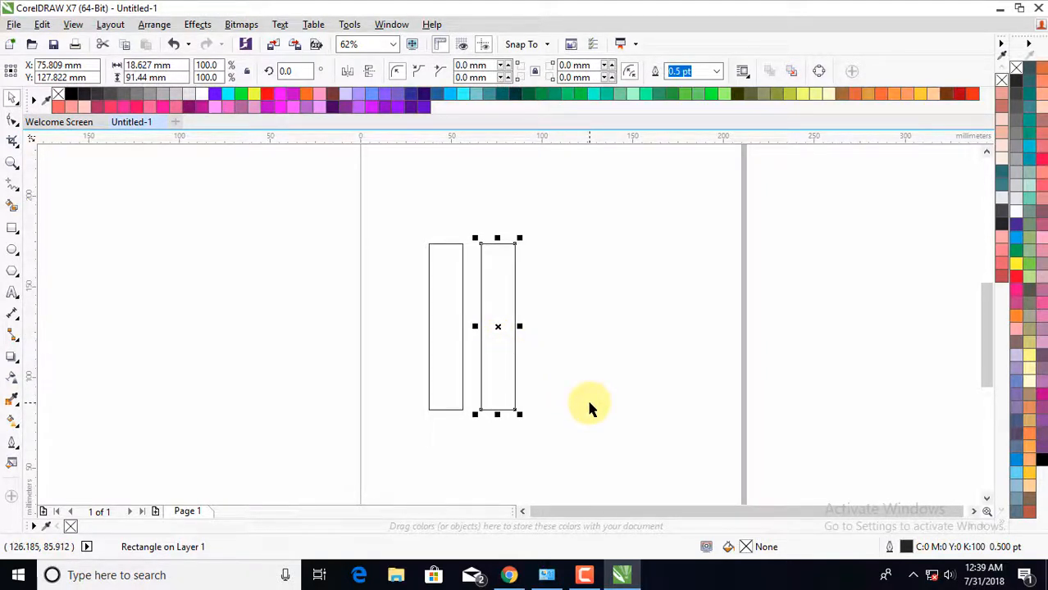
key(ctrl+r)
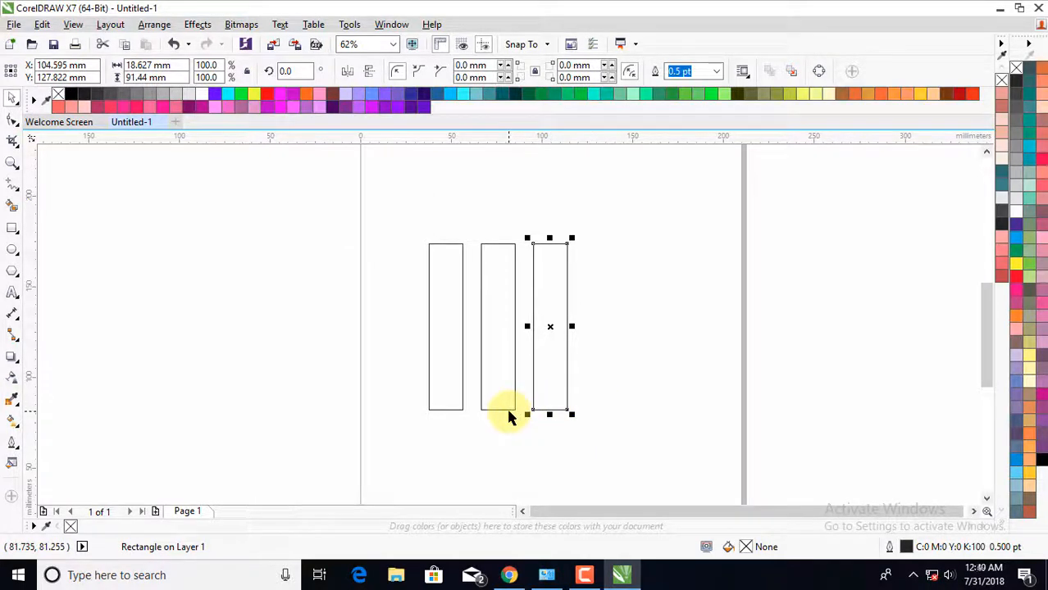
scroll(491, 389, down, 1)
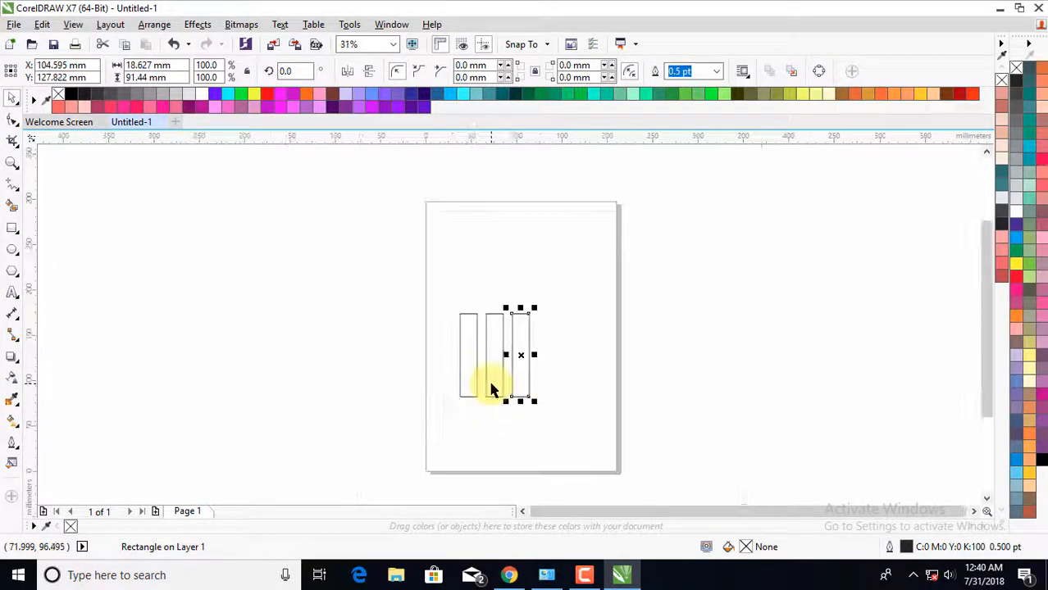
scroll(492, 390, up, 1)
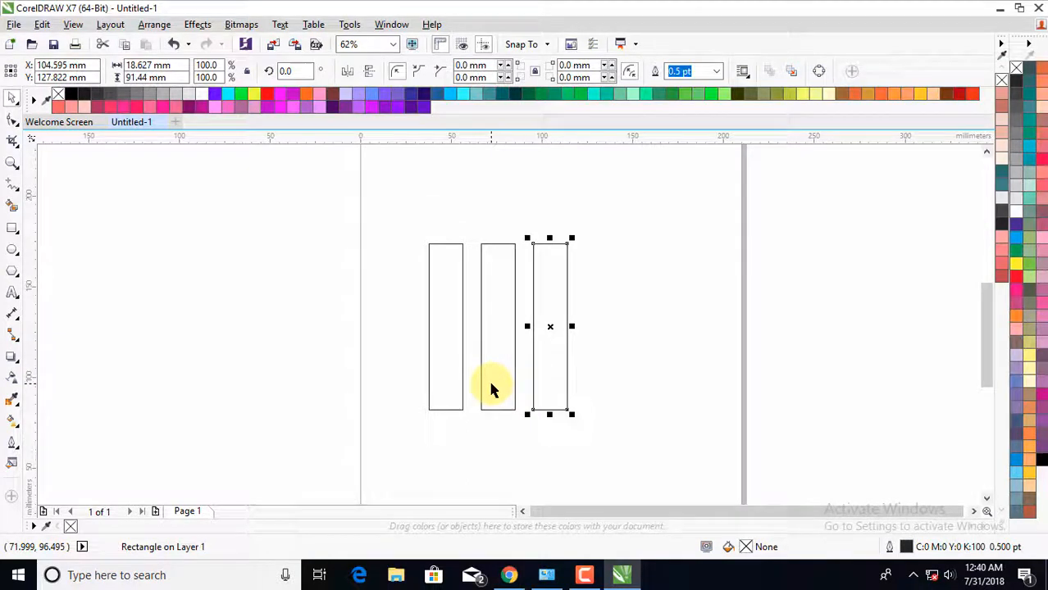
Weld the three rectangles into one curve and move it about 10 mm right and 17 mm up.
click(403, 229)
drag(402, 229, 613, 431)
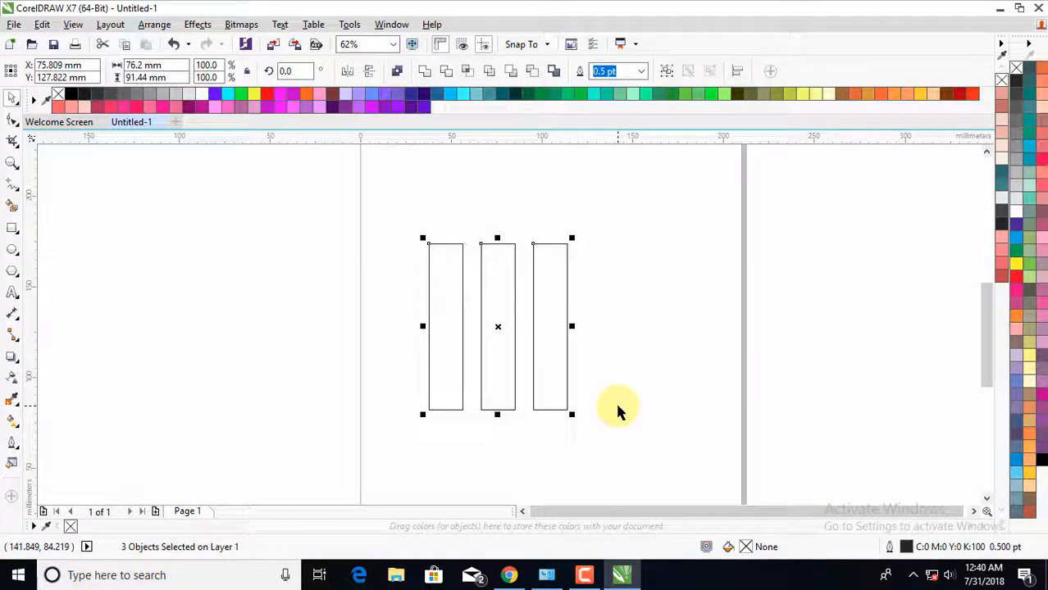
click(426, 73)
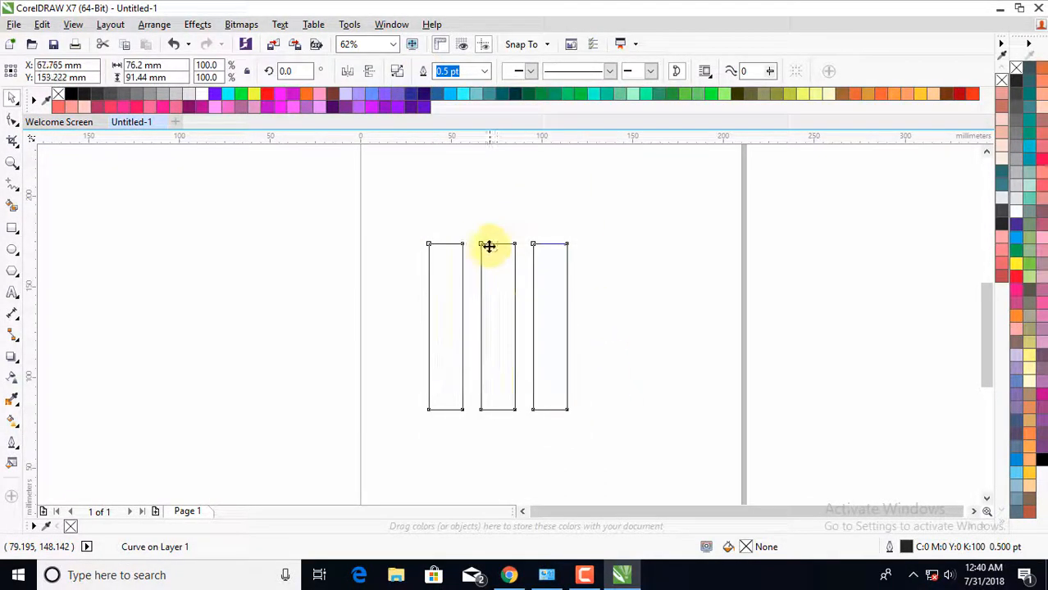
mouse_move(489, 246)
mouse_down()
mouse_move(519, 263)
mouse_move(486, 260)
mouse_move(532, 273)
mouse_move(494, 234)
mouse_up()
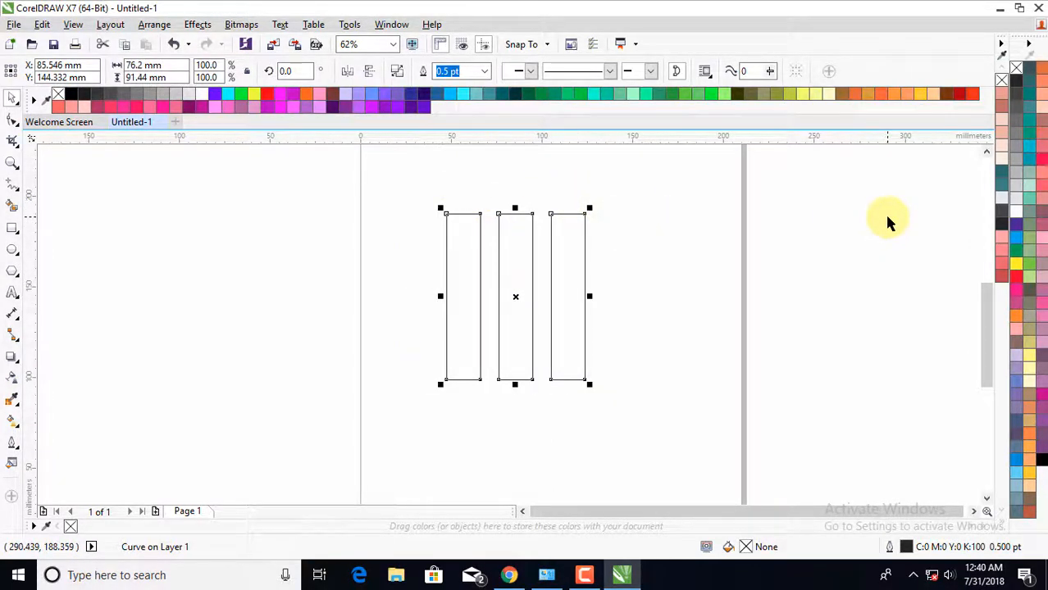
Fill the welded bars with black, and change the fill to green (#33CC66).
click(70, 99)
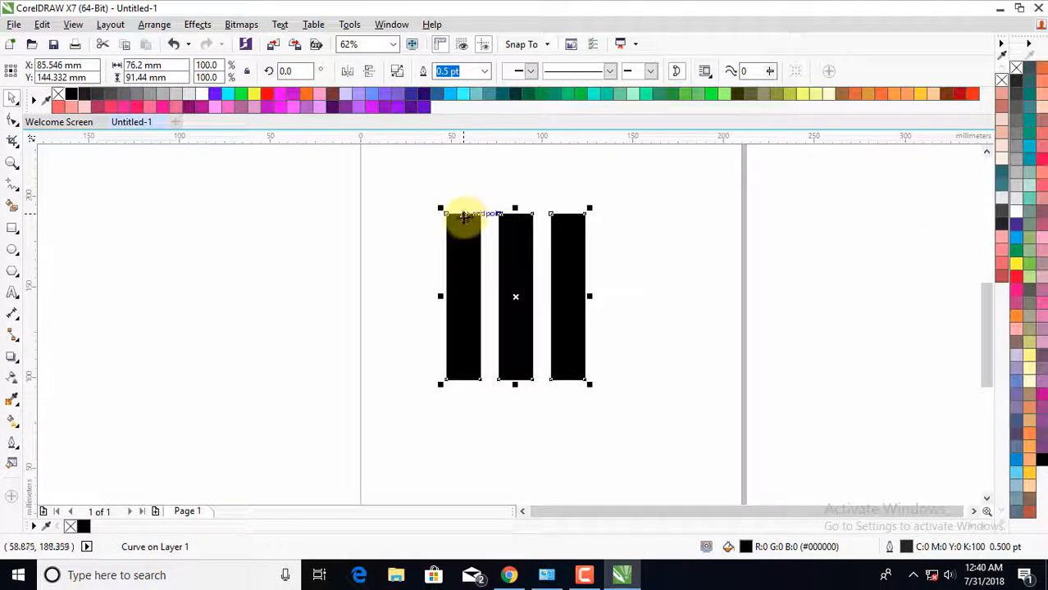
scroll(460, 214, up, 6)
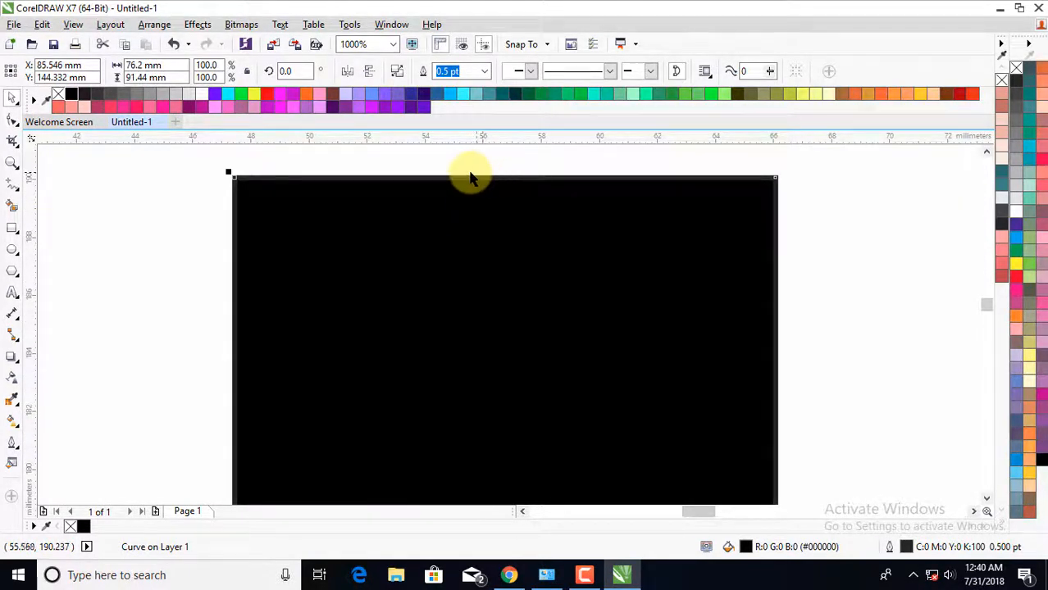
click(506, 160)
click(511, 218)
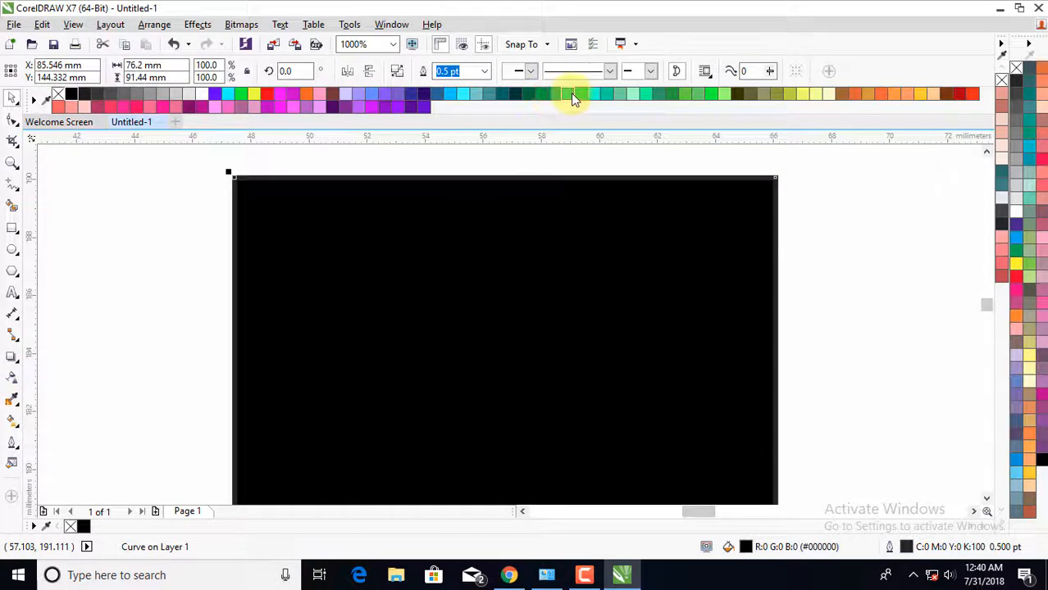
click(573, 95)
key(Escape)
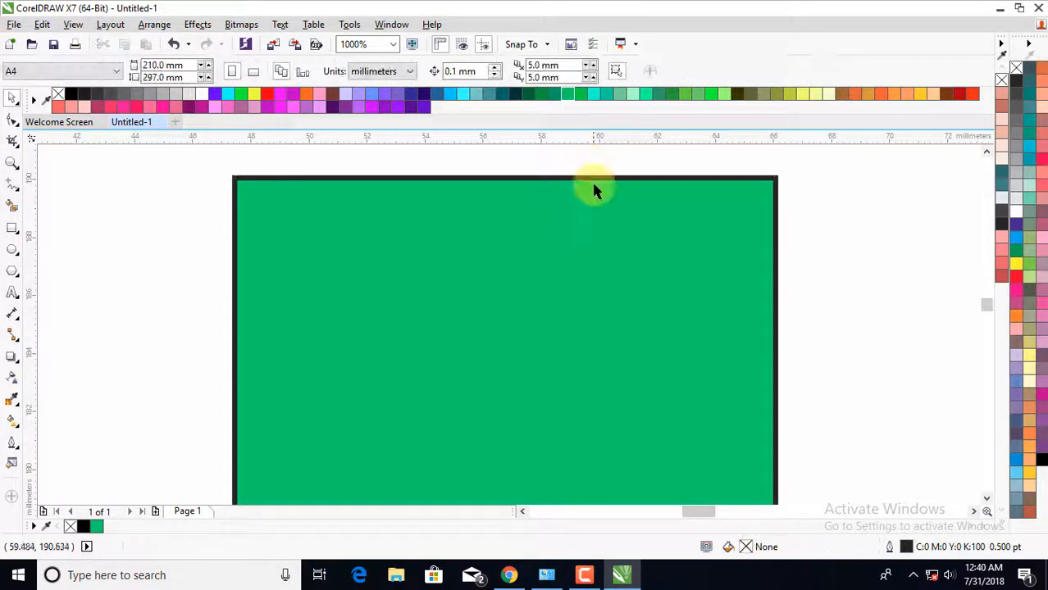
Remove the outline from the welded bars by setting its width to None.
click(585, 178)
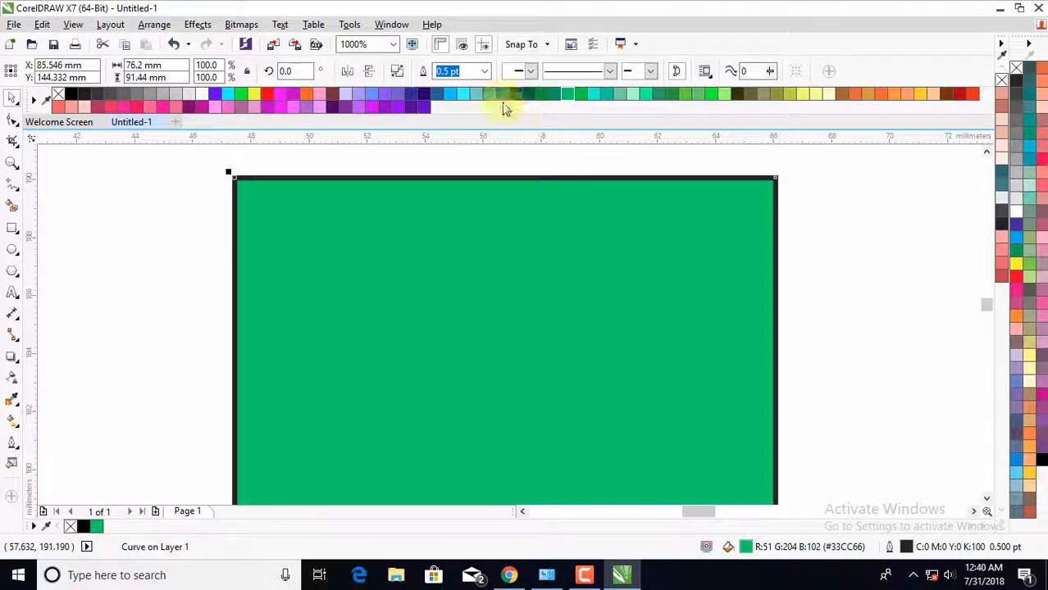
click(484, 71)
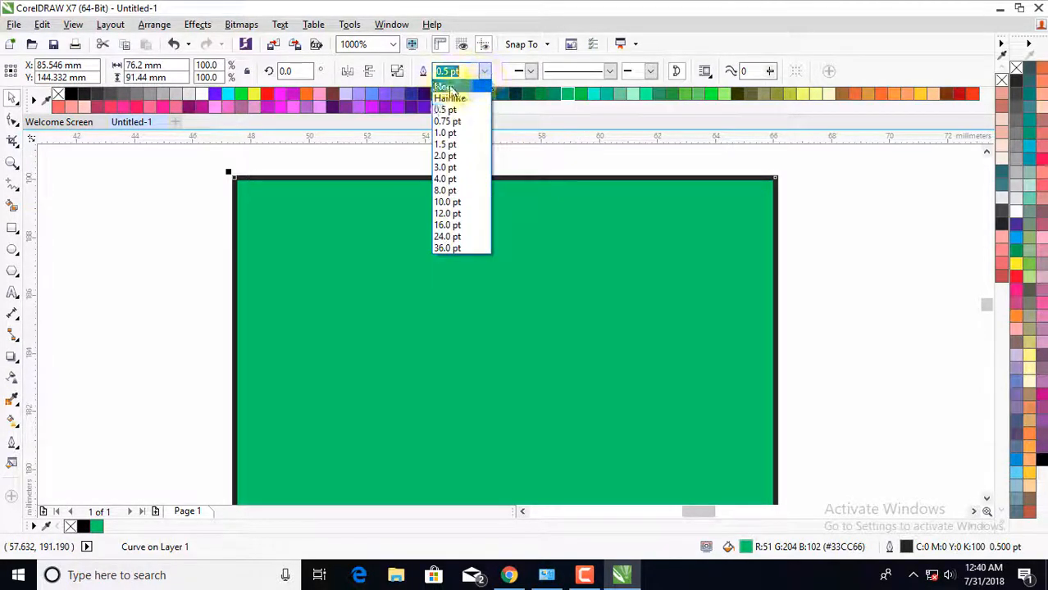
click(457, 88)
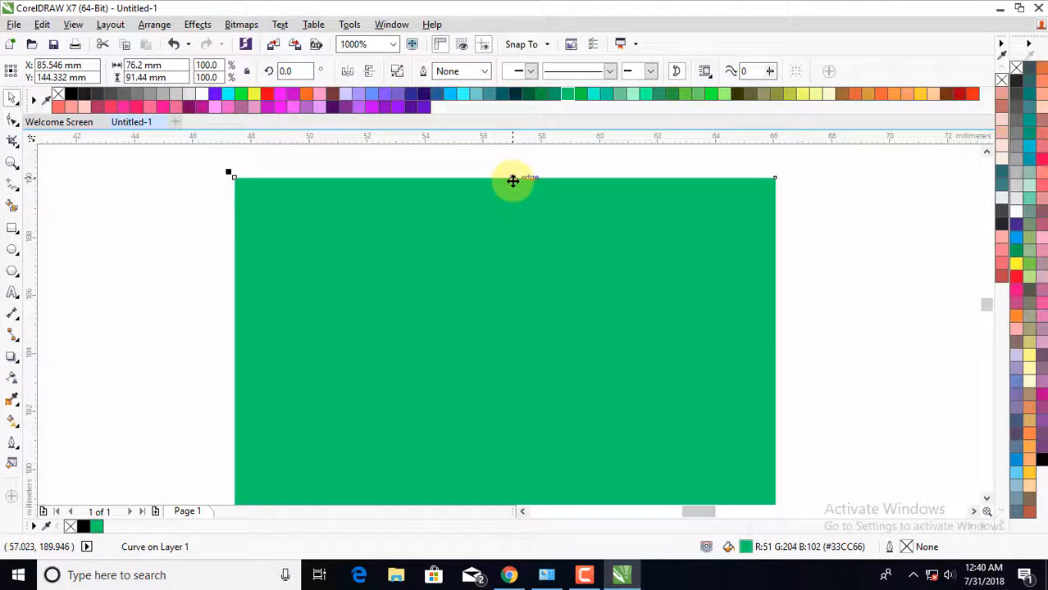
Fill the welded bars with solid black (#000000) and deselect them.
scroll(528, 180, down, 3)
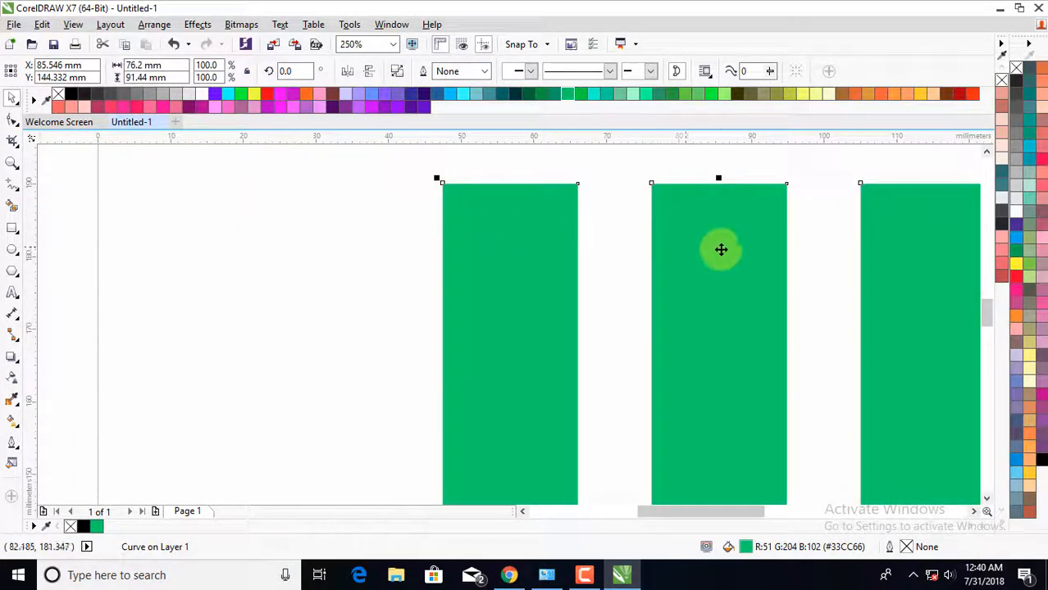
scroll(662, 241, down, 1)
scroll(666, 247, down, 1)
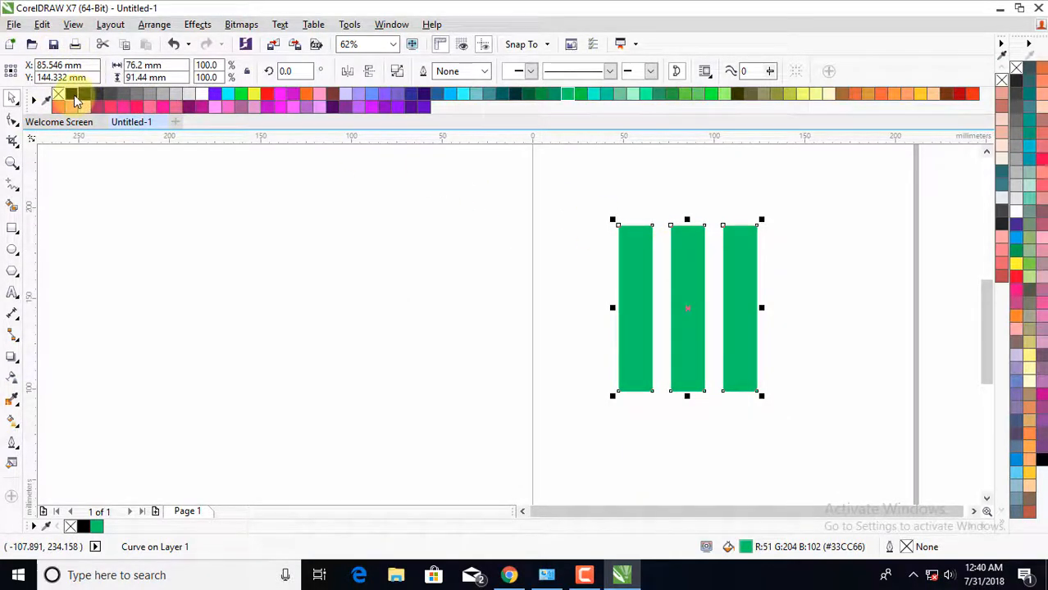
click(72, 95)
scroll(771, 321, up, 1)
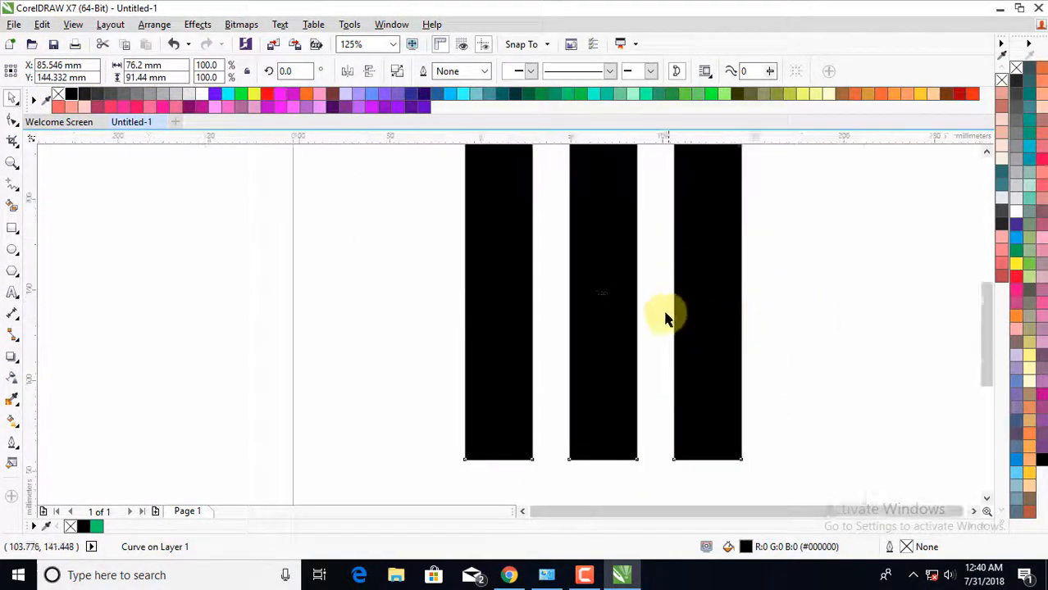
scroll(667, 314, down, 1)
click(613, 182)
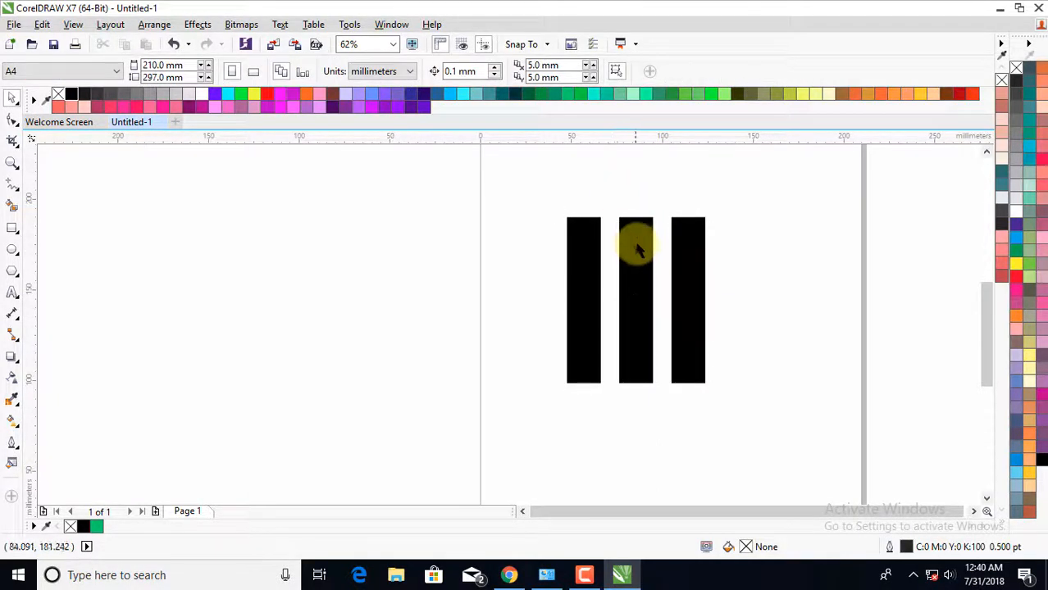
Break the welded curve apart into three separate bars.
click(636, 250)
click(601, 190)
click(634, 249)
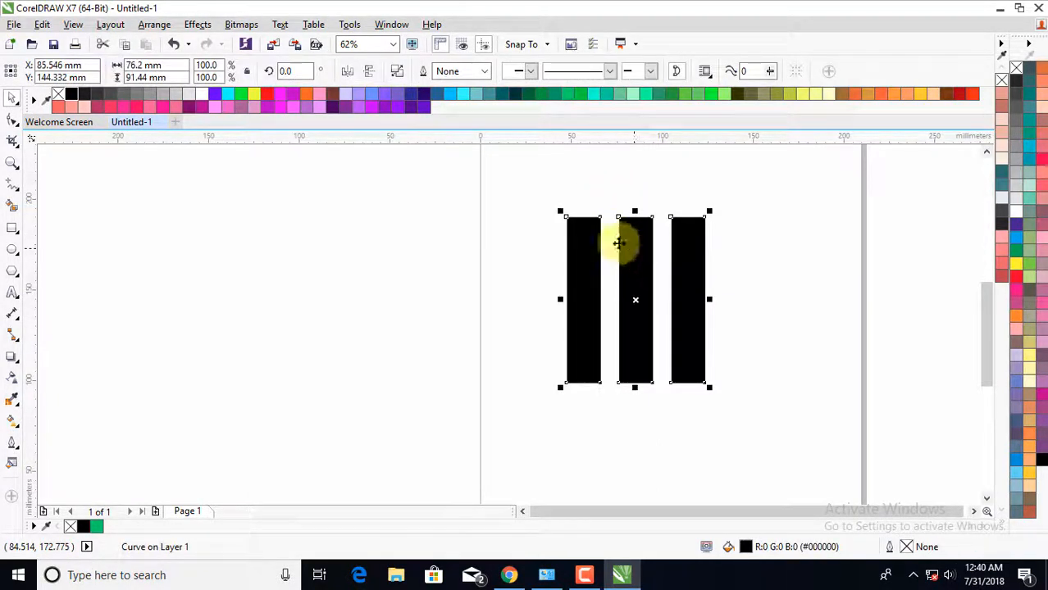
click(397, 74)
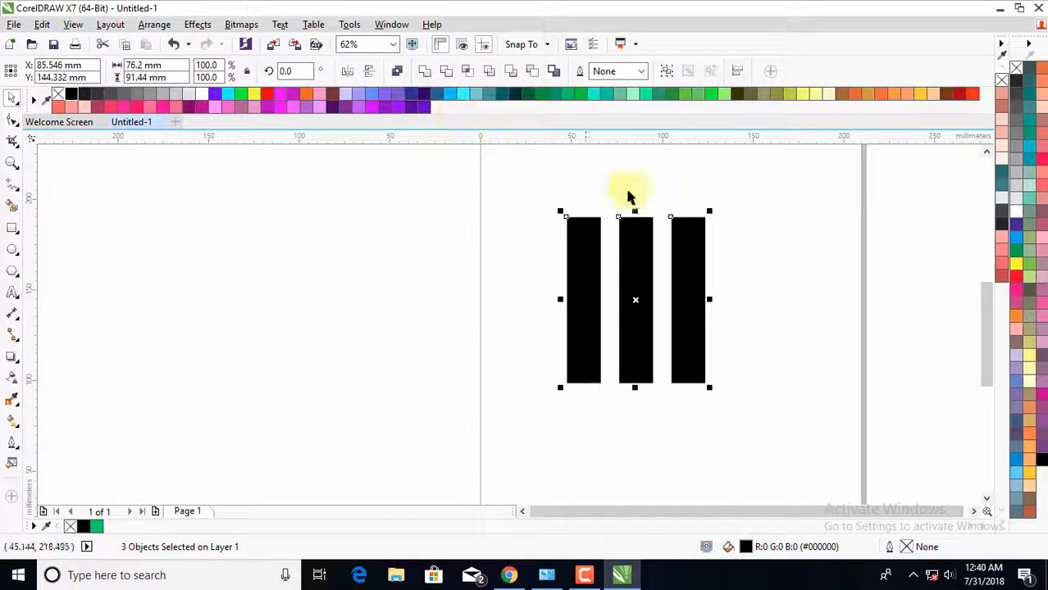
Try moving the rightmost bar sideways on its own, and undo the move.
click(708, 227)
drag(695, 252, 732, 254)
key(ctrl+z)
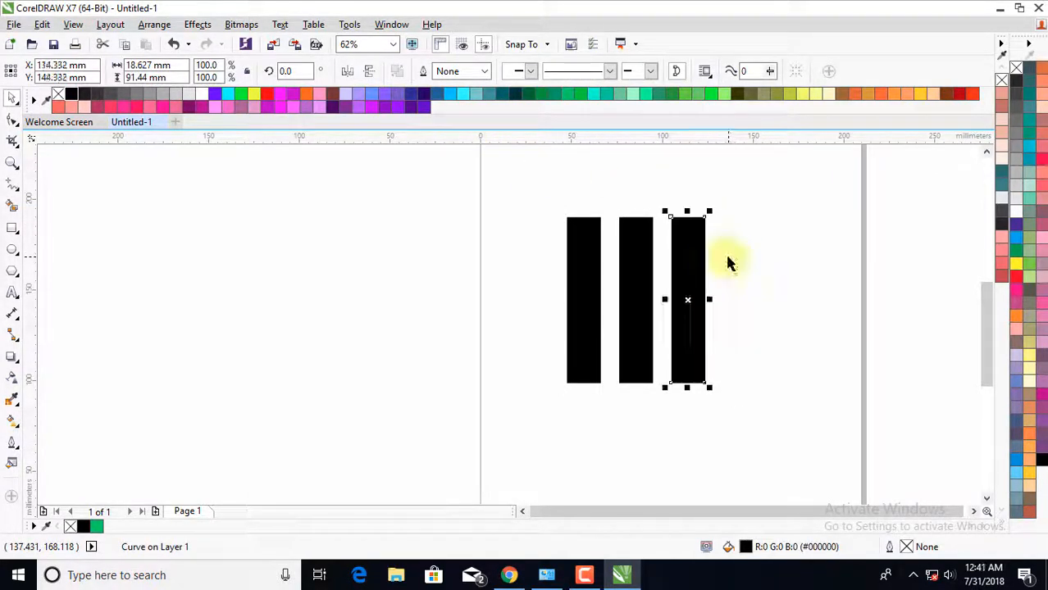
click(742, 267)
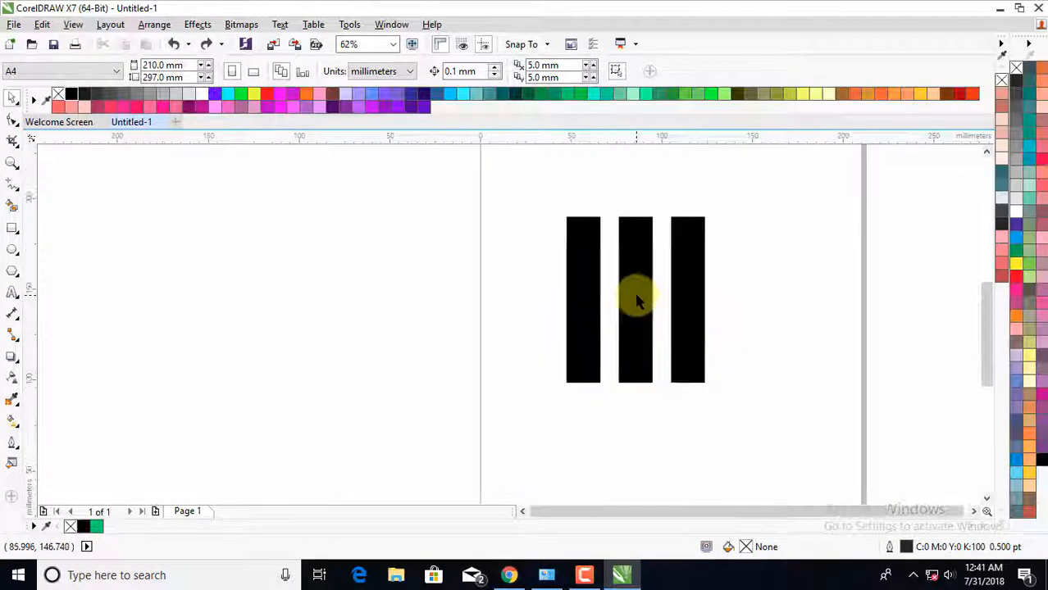
Raise the middle bar about 7 mm and the rightmost bar about 14 mm so the bars climb in steps.
click(635, 302)
mouse_move(635, 302)
mouse_down()
mouse_move(633, 327)
mouse_move(634, 317)
mouse_up()
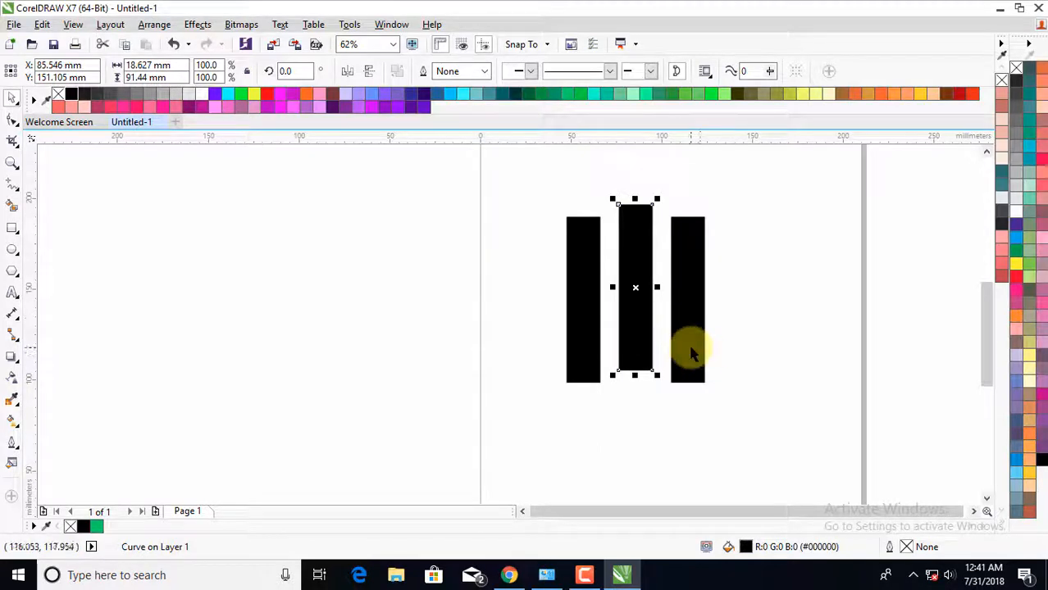
click(686, 350)
drag(685, 348, 685, 330)
click(744, 351)
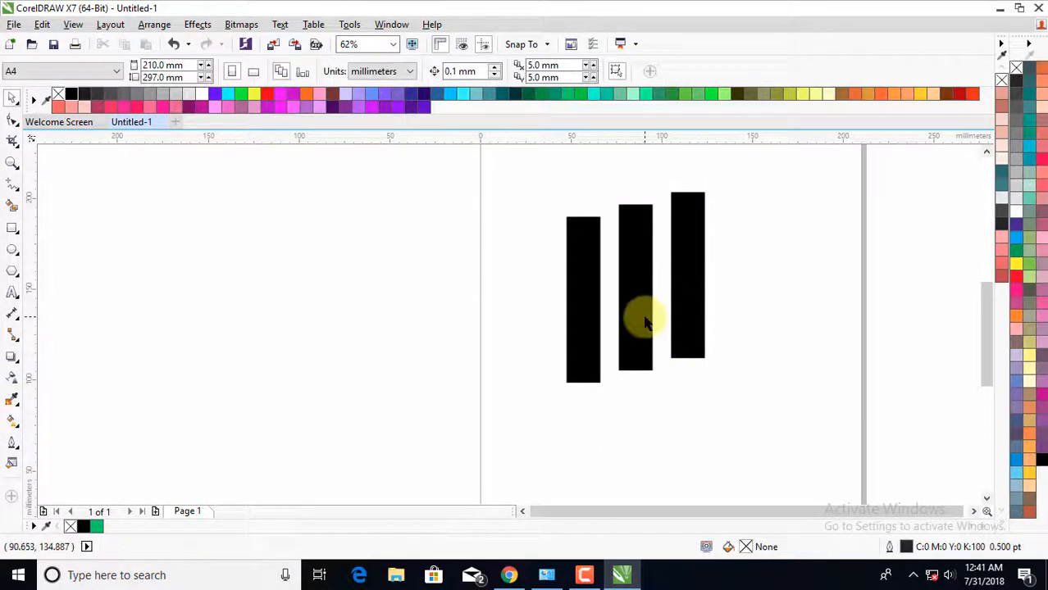
Select all three staggered bars and weld them into a single curve.
scroll(643, 346, down, 1)
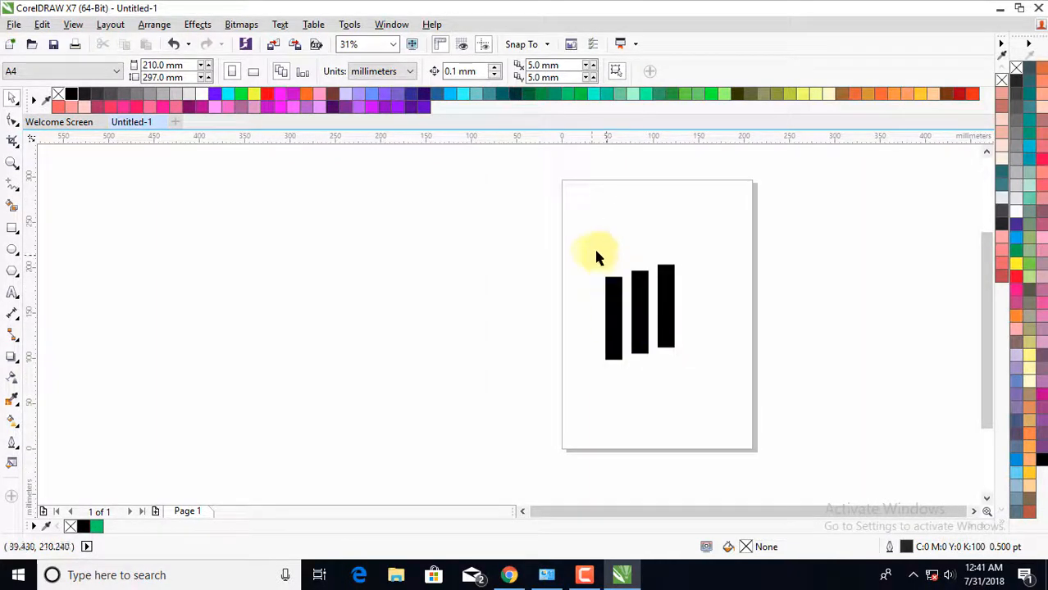
drag(583, 238, 705, 381)
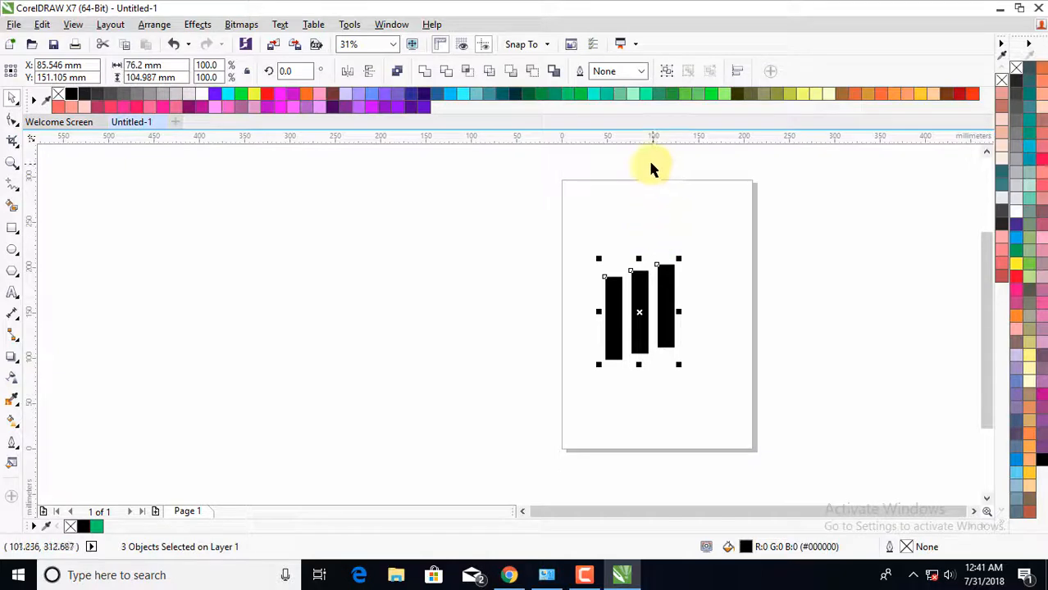
click(423, 73)
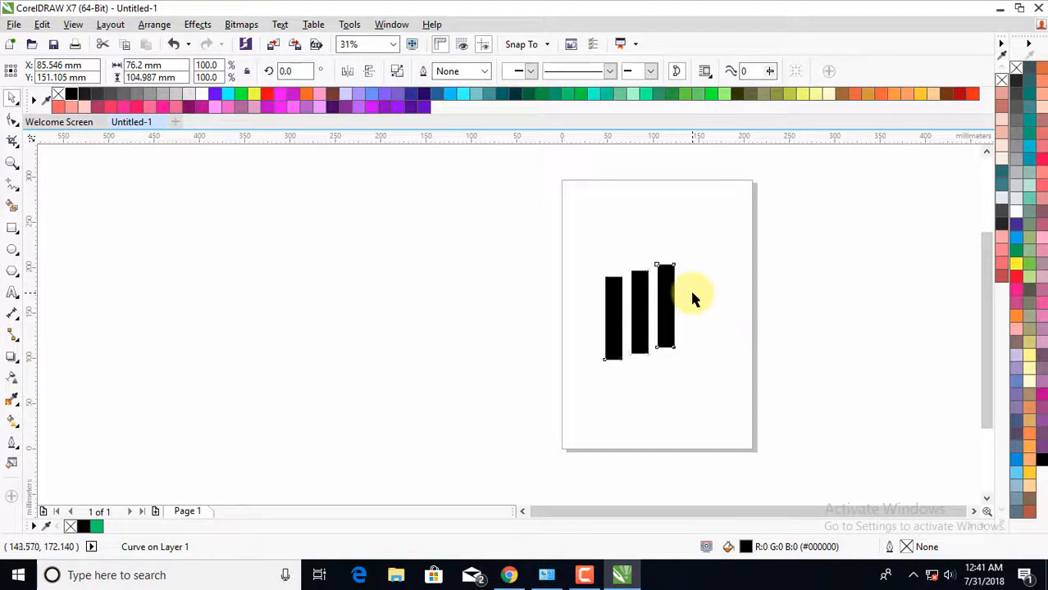
click(691, 296)
click(669, 293)
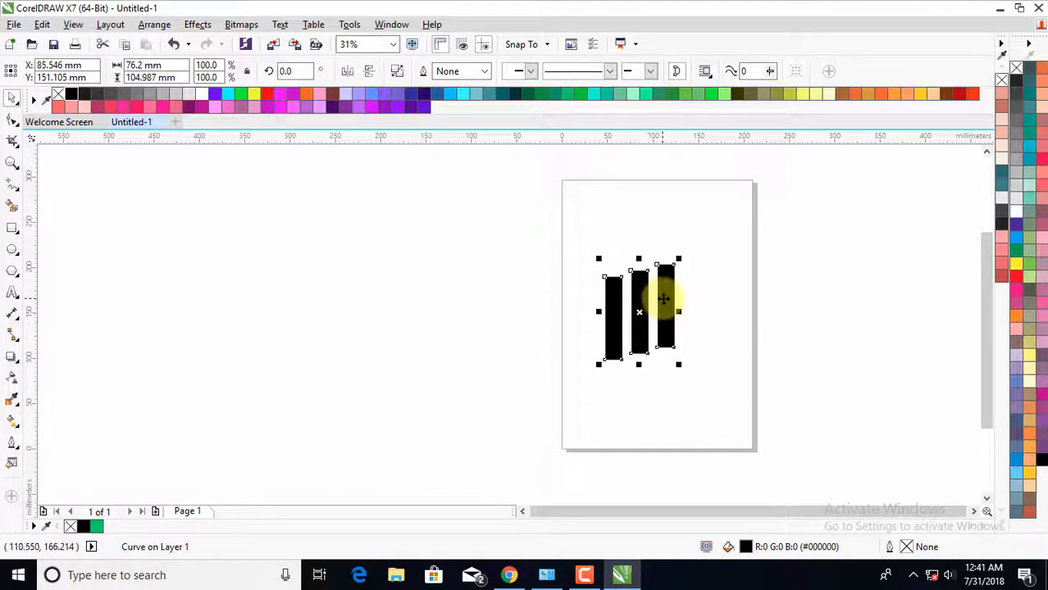
Rotate the welded bars counter-clockwise about their centre to an angle of 28.1°.
click(663, 297)
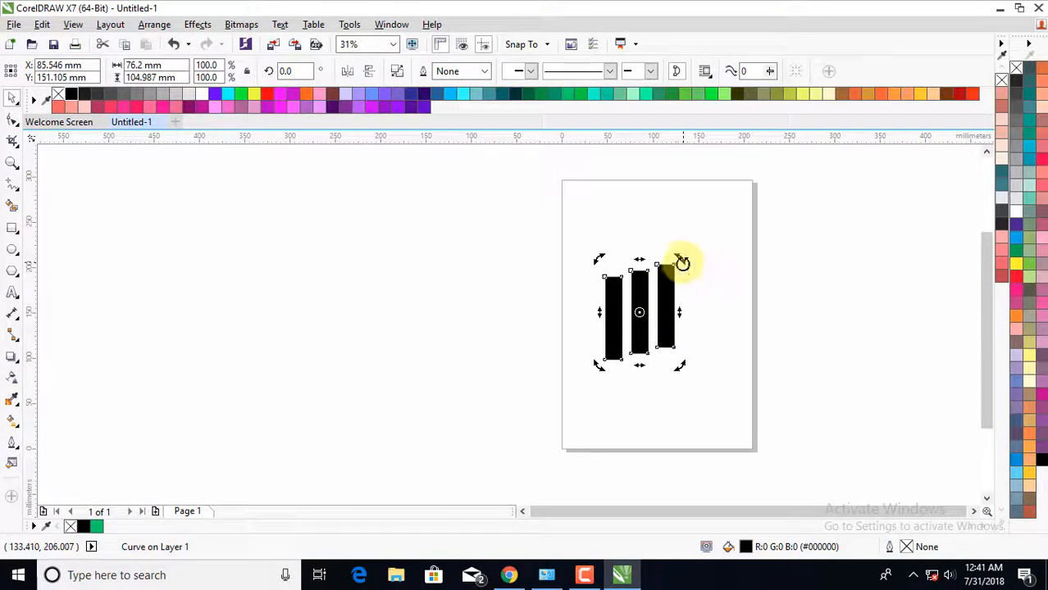
drag(680, 260, 647, 247)
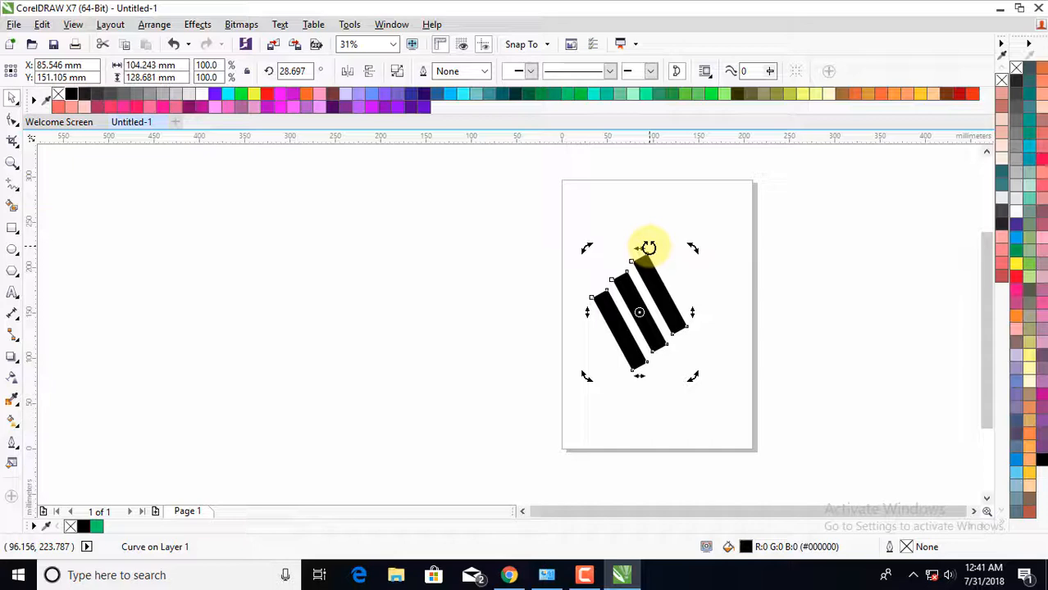
drag(691, 251, 692, 241)
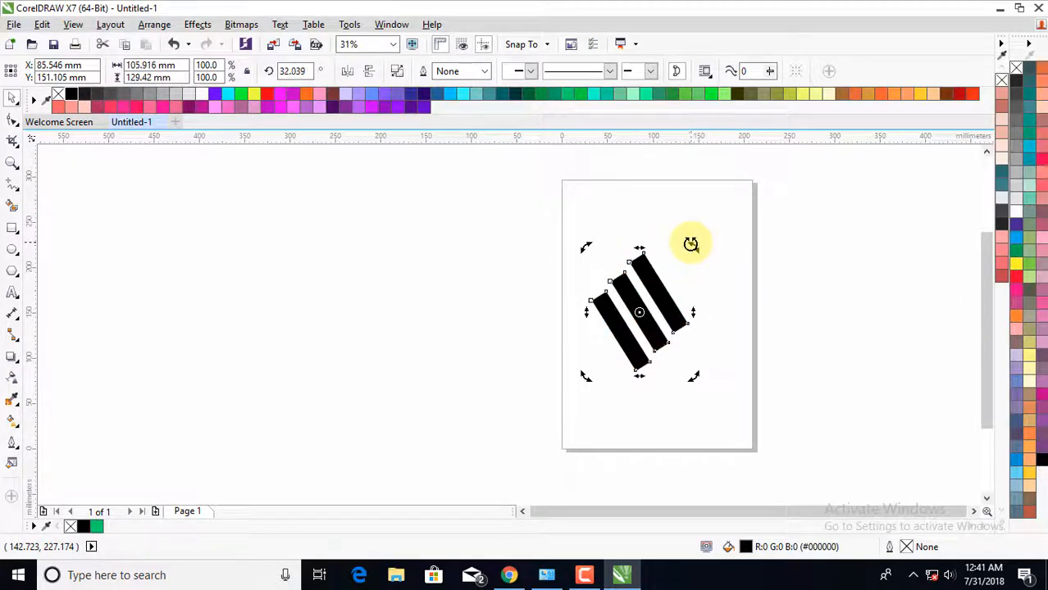
click(714, 283)
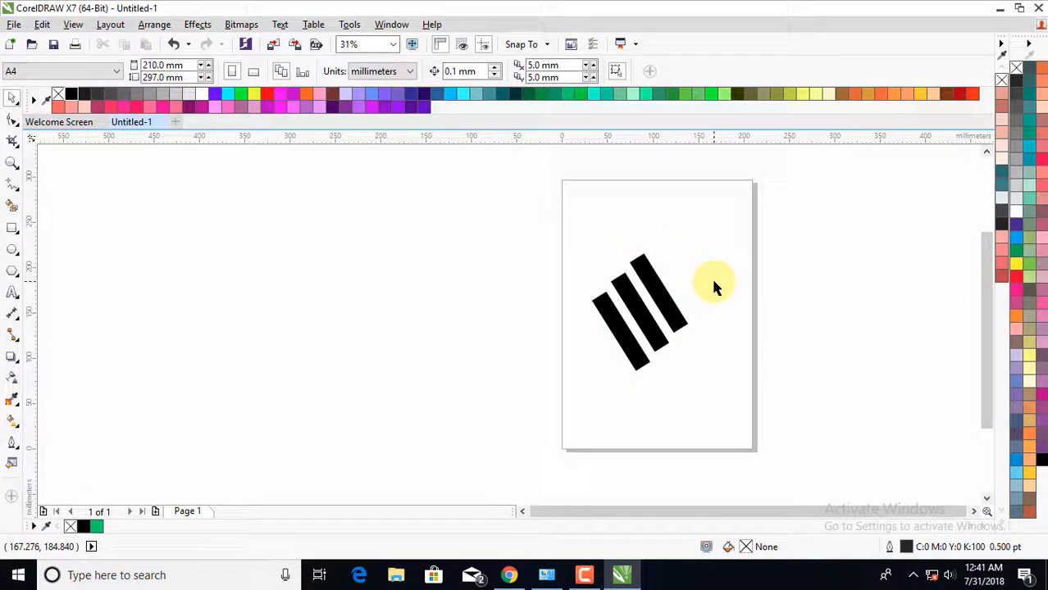
click(646, 277)
click(658, 272)
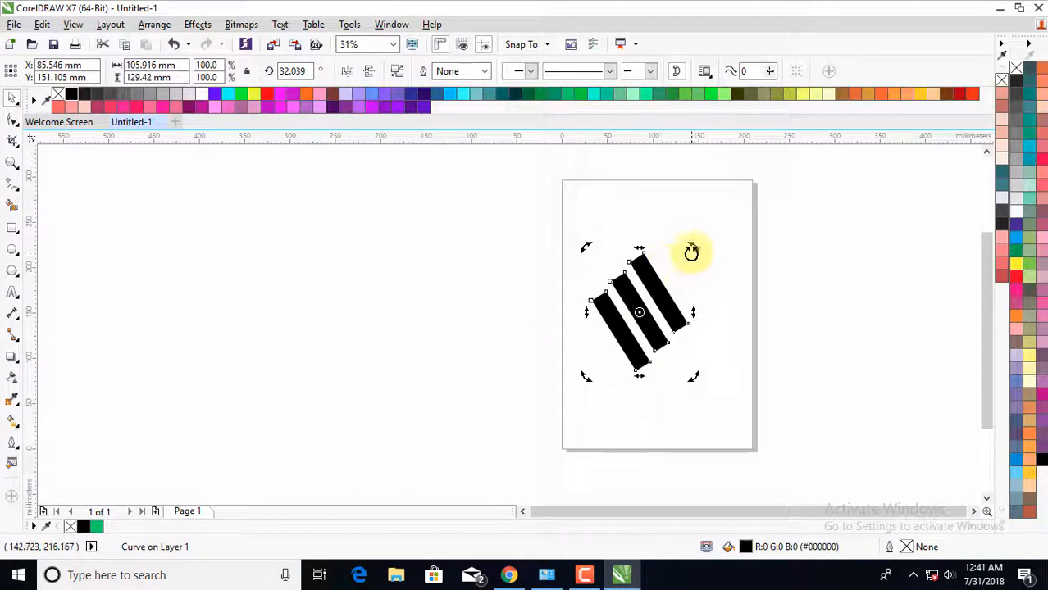
drag(693, 250, 696, 253)
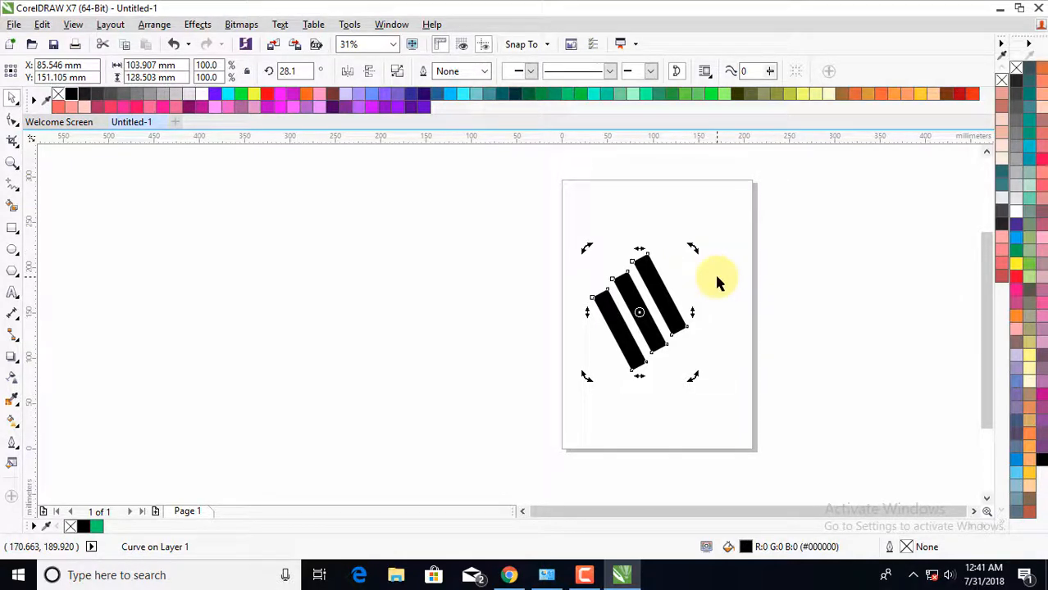
click(716, 278)
Draw a rectangle about 173 × 75 mm and position it across the lower part of all three slanted bars.
scroll(617, 298, up, 2)
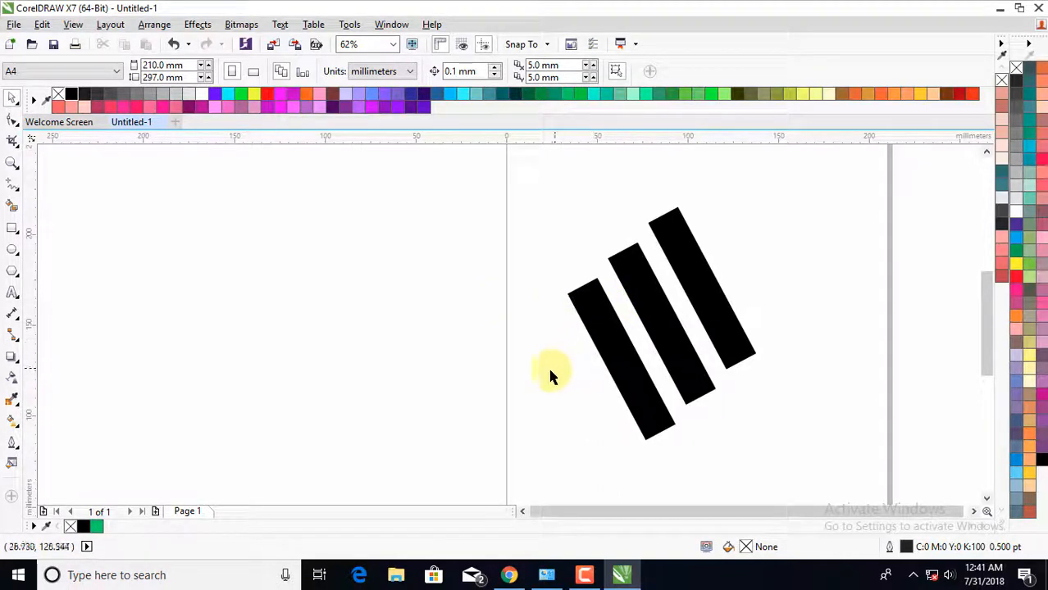
scroll(503, 342, down, 2)
scroll(554, 339, up, 2)
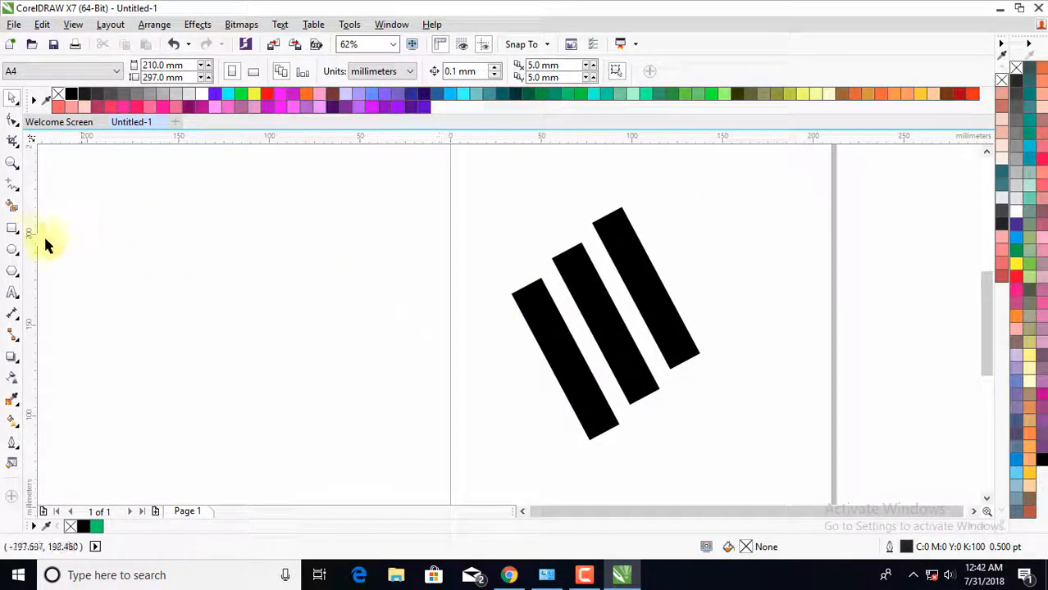
click(13, 229)
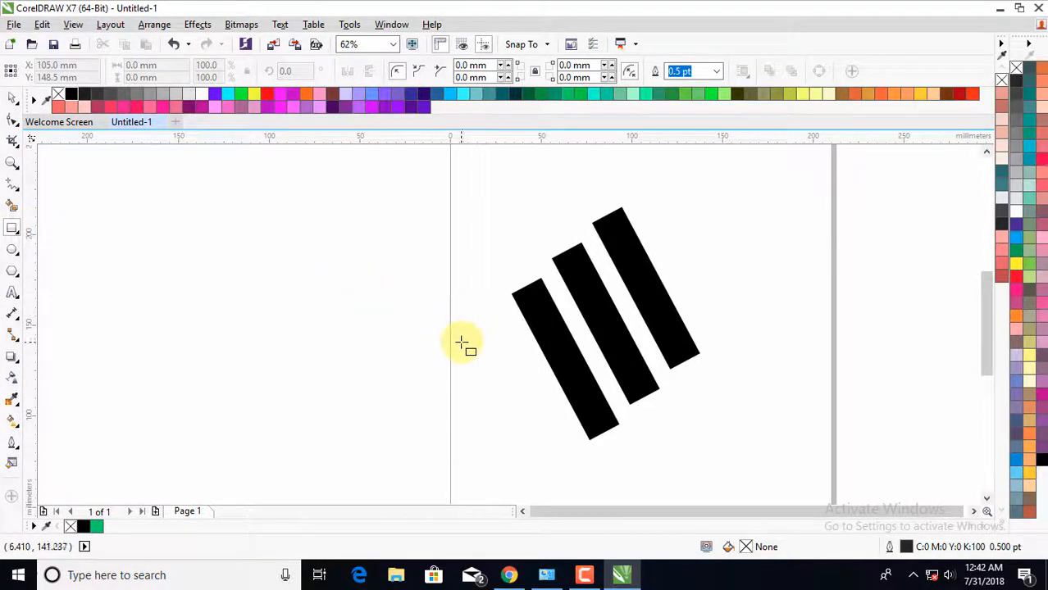
drag(455, 341, 770, 476)
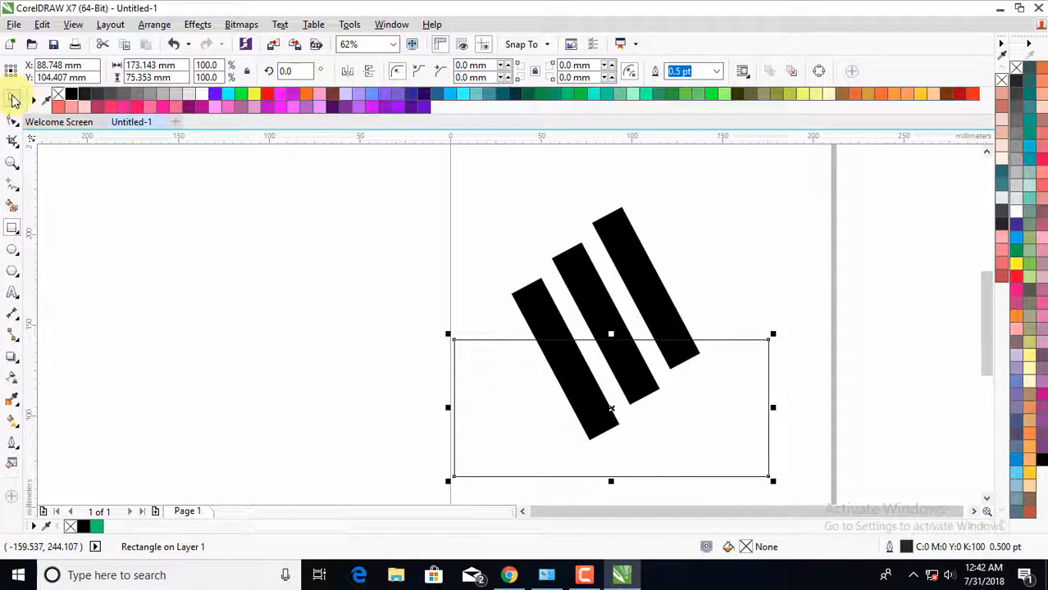
click(12, 97)
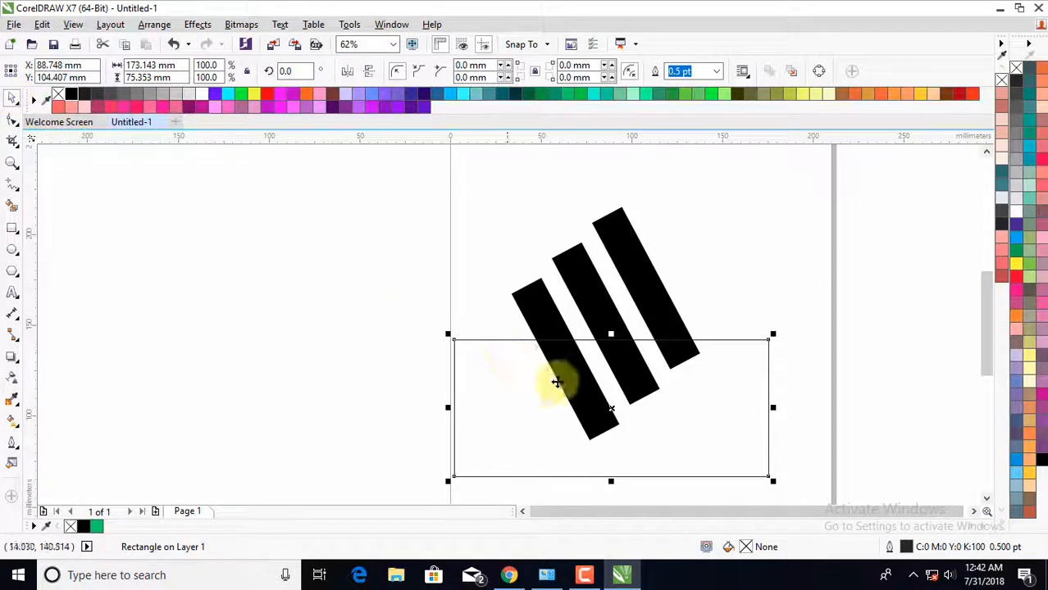
drag(612, 408, 622, 391)
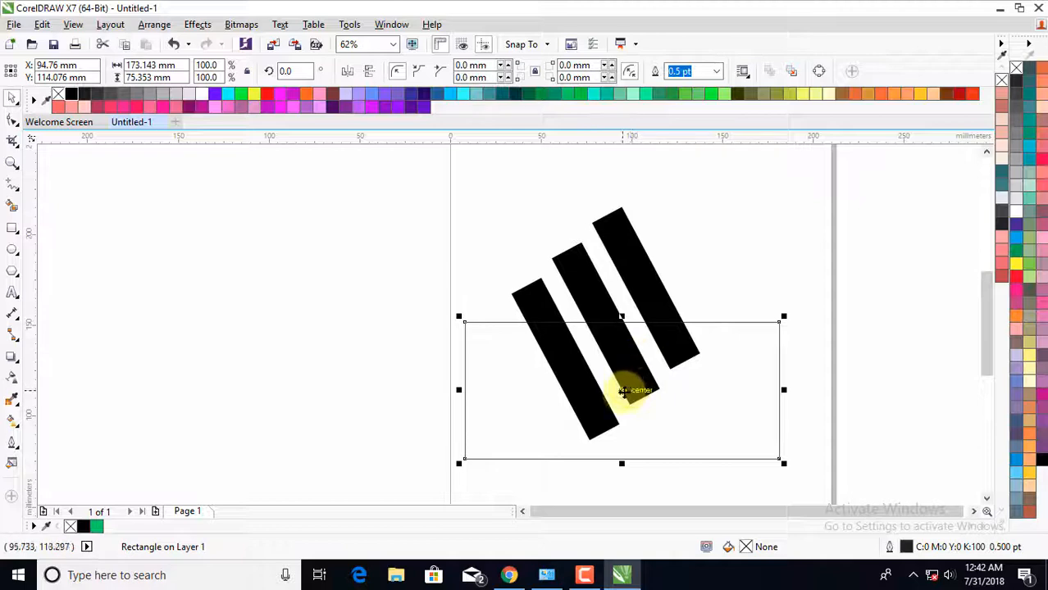
drag(629, 388, 631, 382)
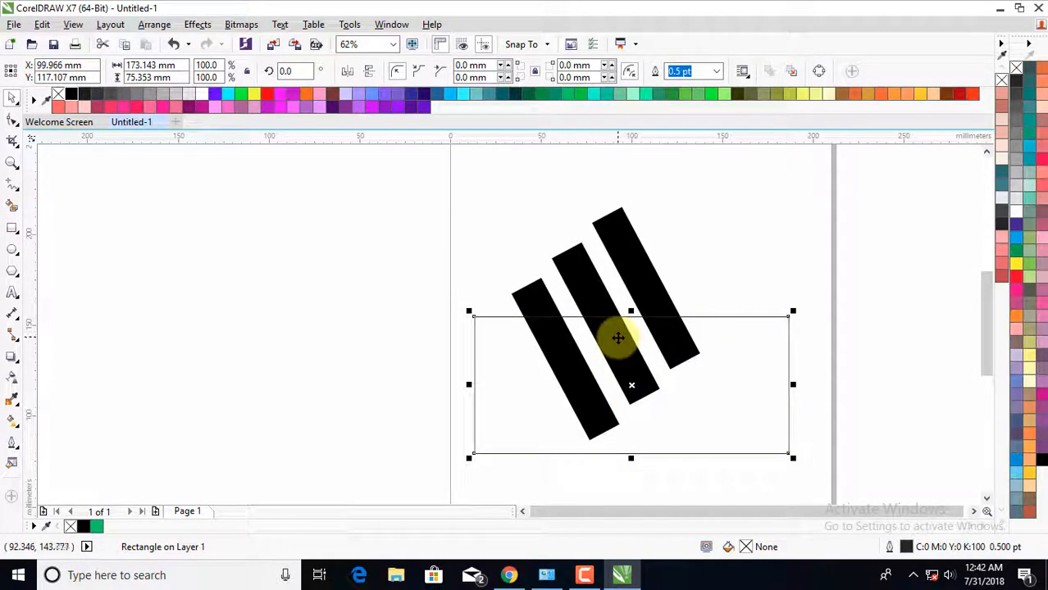
click(439, 190)
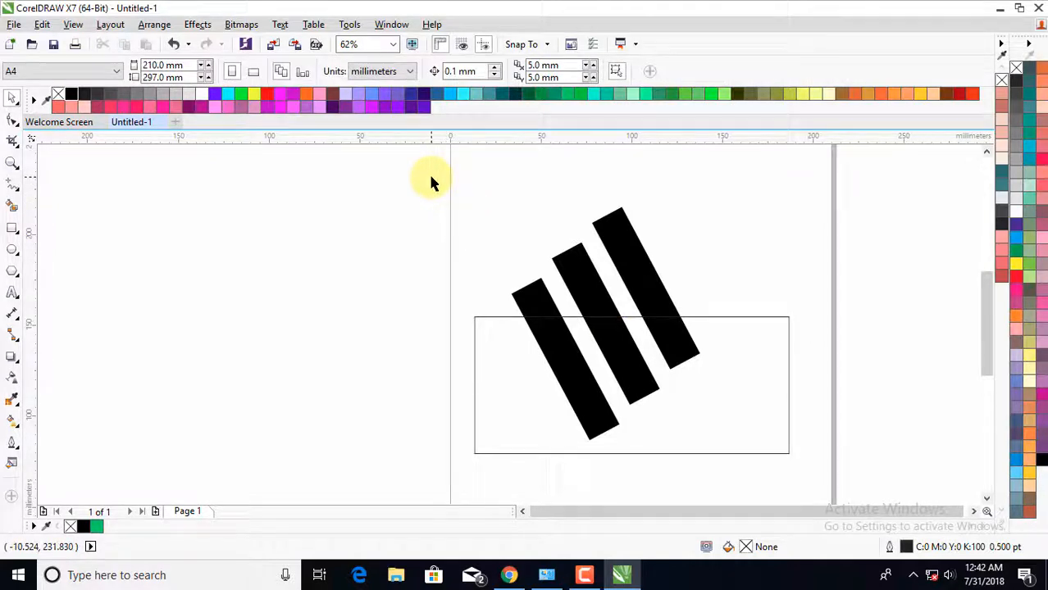
Select the bars and the rectangle and trim the bars' lower ends flat with Back minus front.
drag(429, 173, 609, 301)
drag(779, 438, 818, 466)
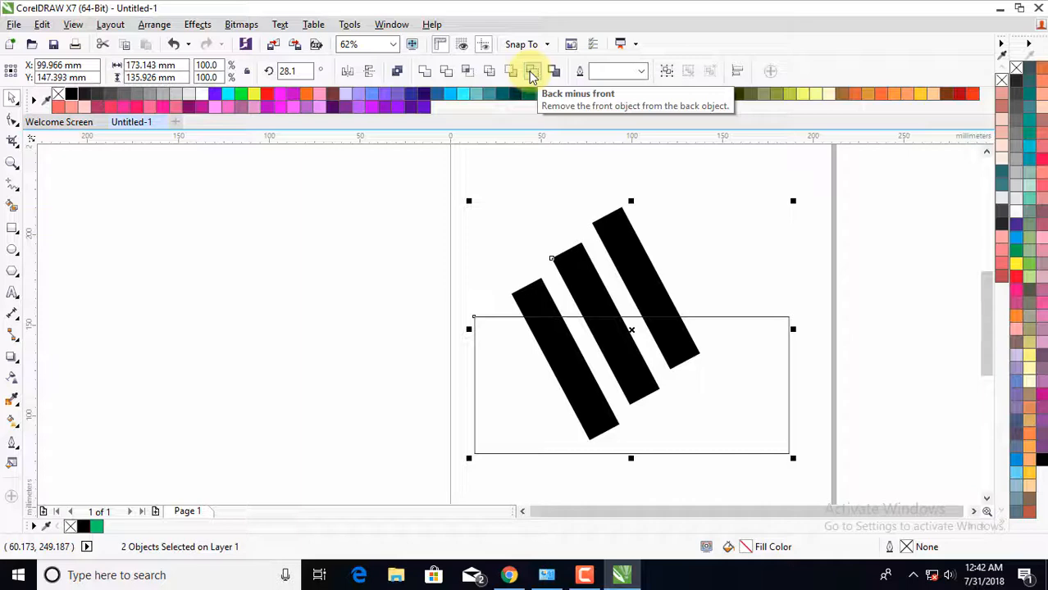
click(531, 72)
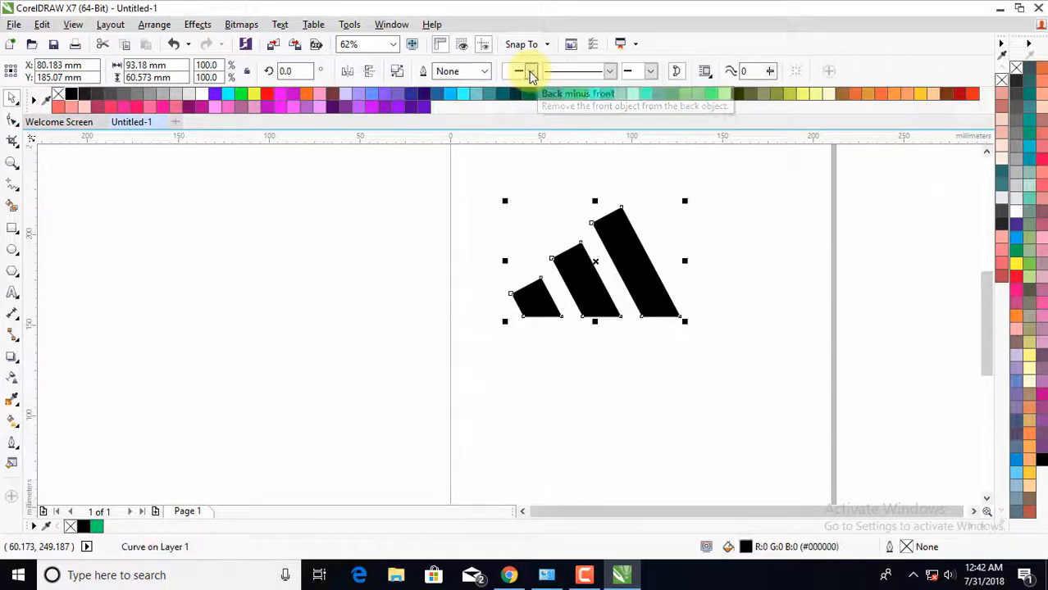
click(460, 237)
scroll(653, 308, down, 1)
scroll(652, 295, up, 1)
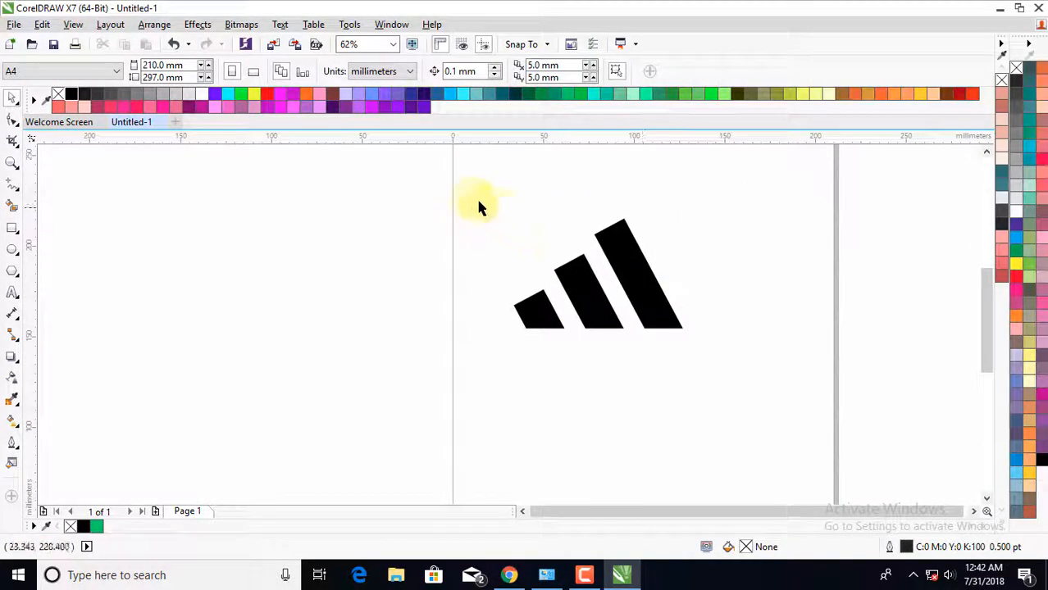
drag(467, 196, 752, 374)
click(504, 211)
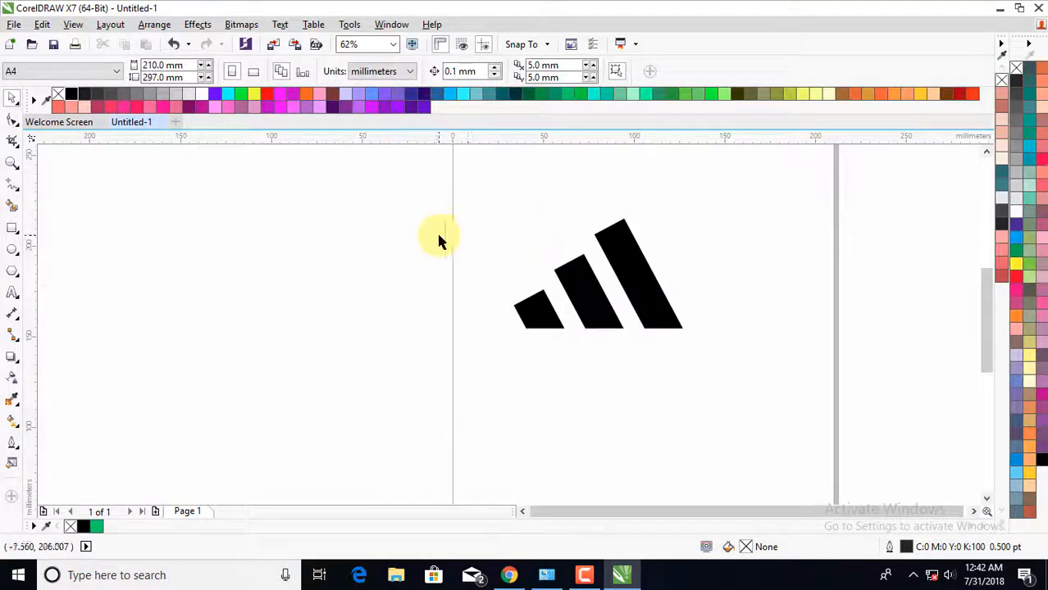
Add the text "adidas" at 72 pt and place it directly beneath the three bars.
click(12, 295)
click(503, 373)
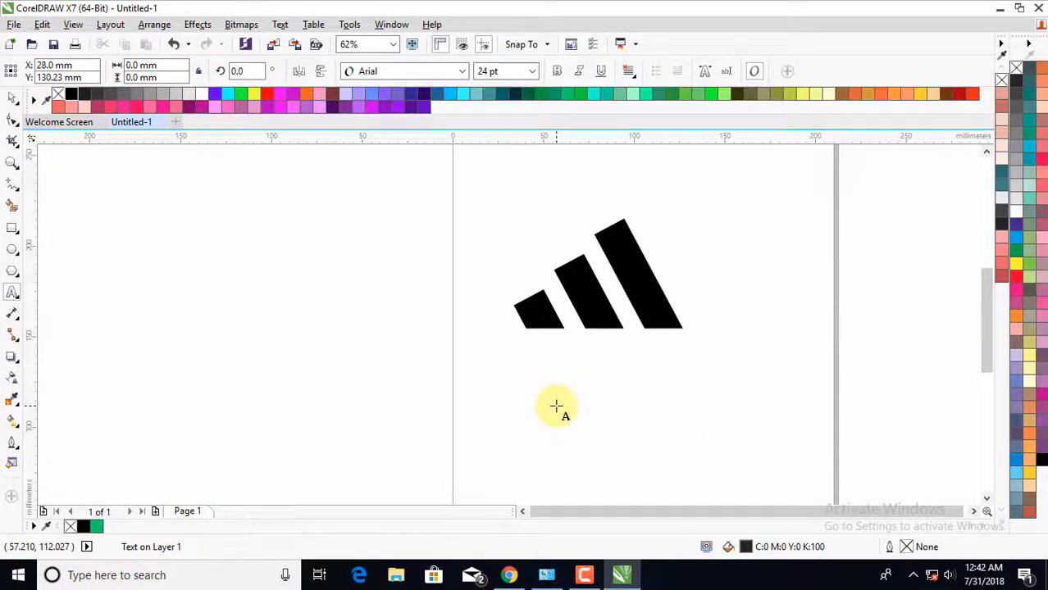
text(adidas)
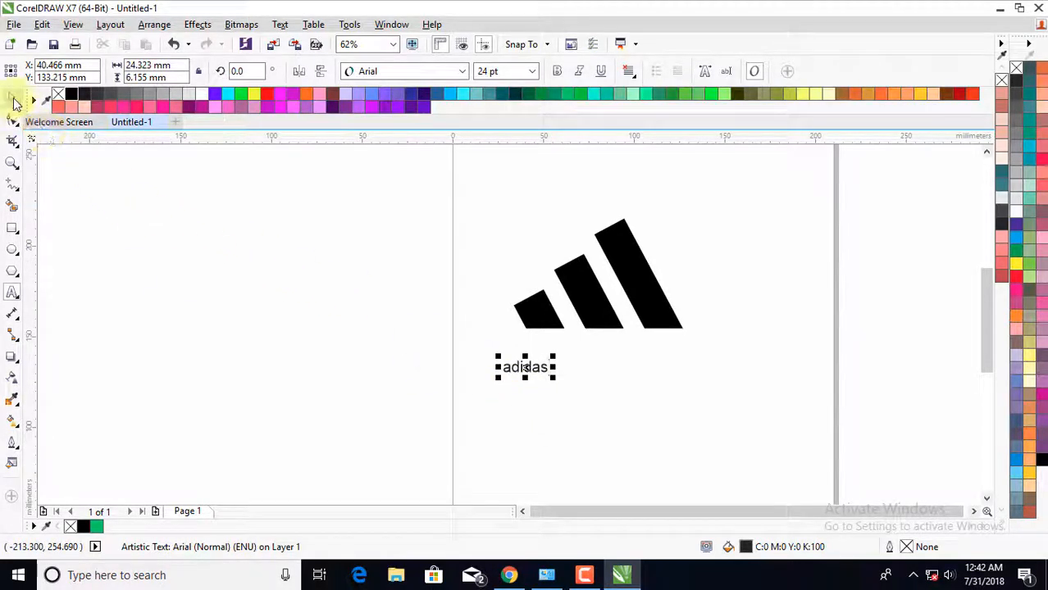
click(533, 72)
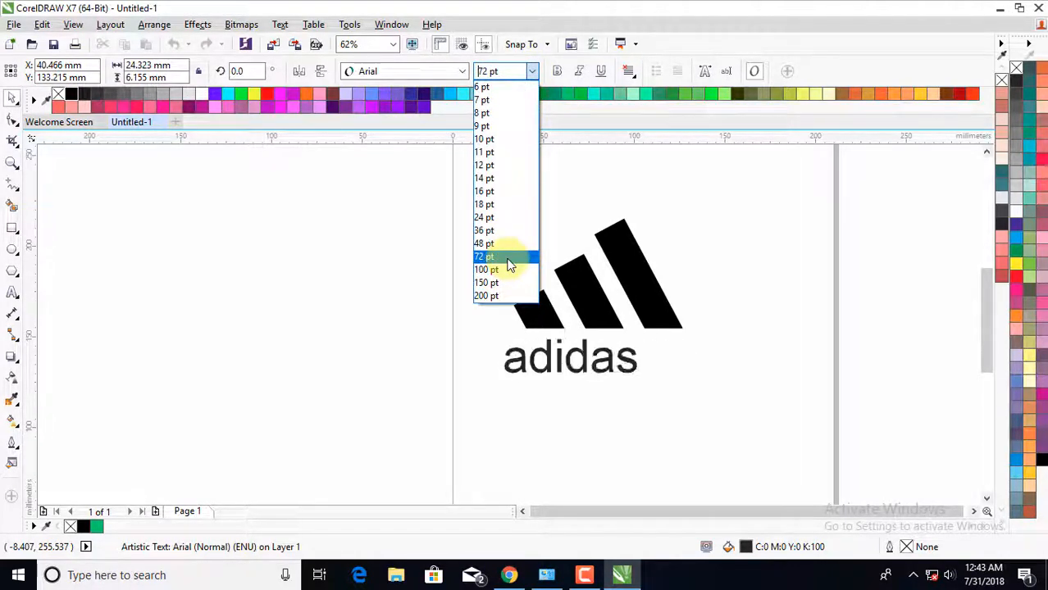
click(509, 265)
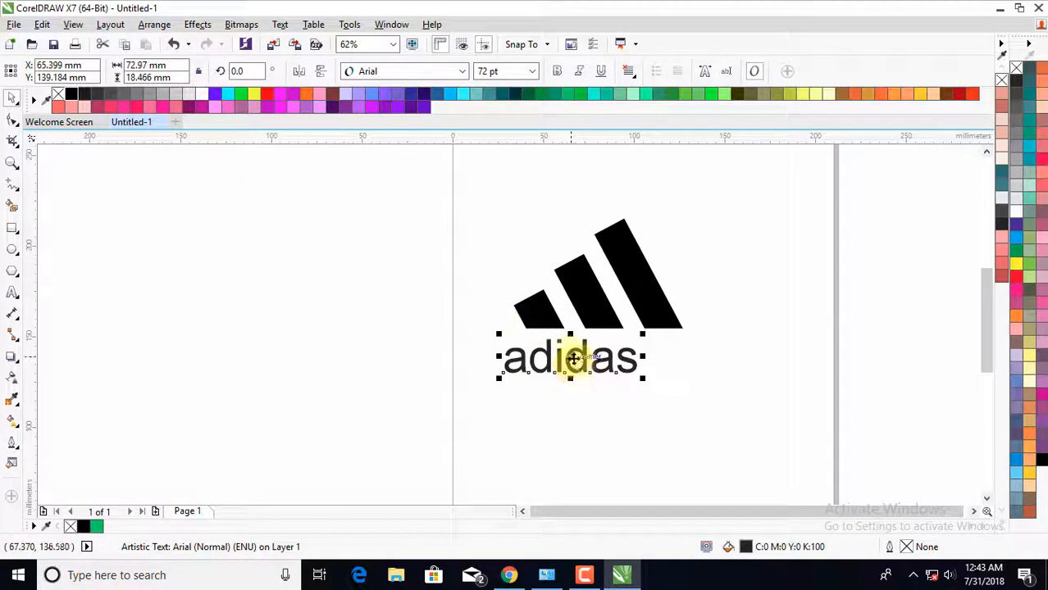
drag(570, 358, 602, 353)
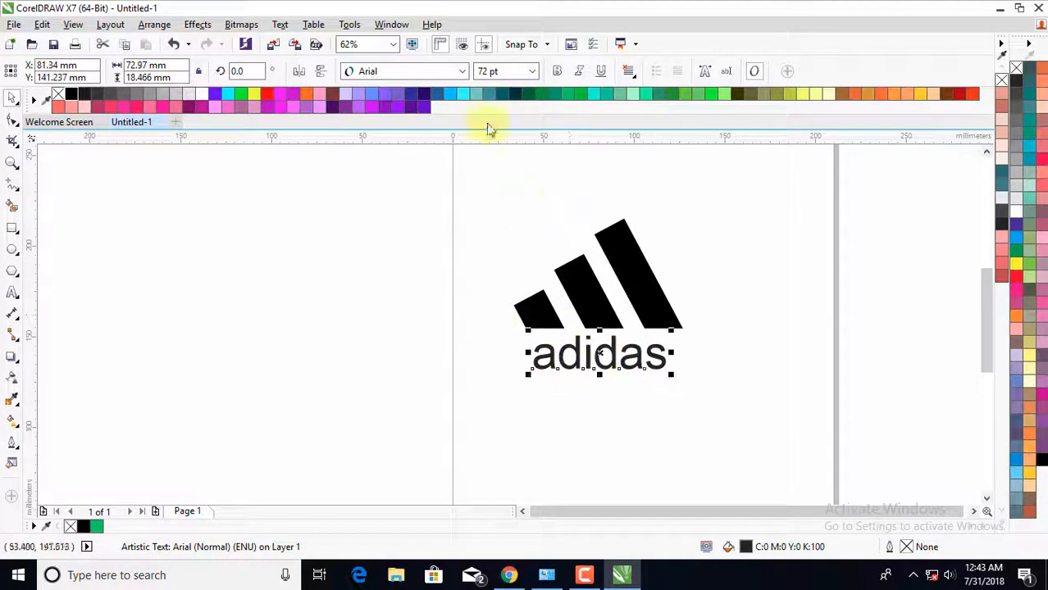
Change the adidas text's font to Century Gothic and make it bold.
click(462, 74)
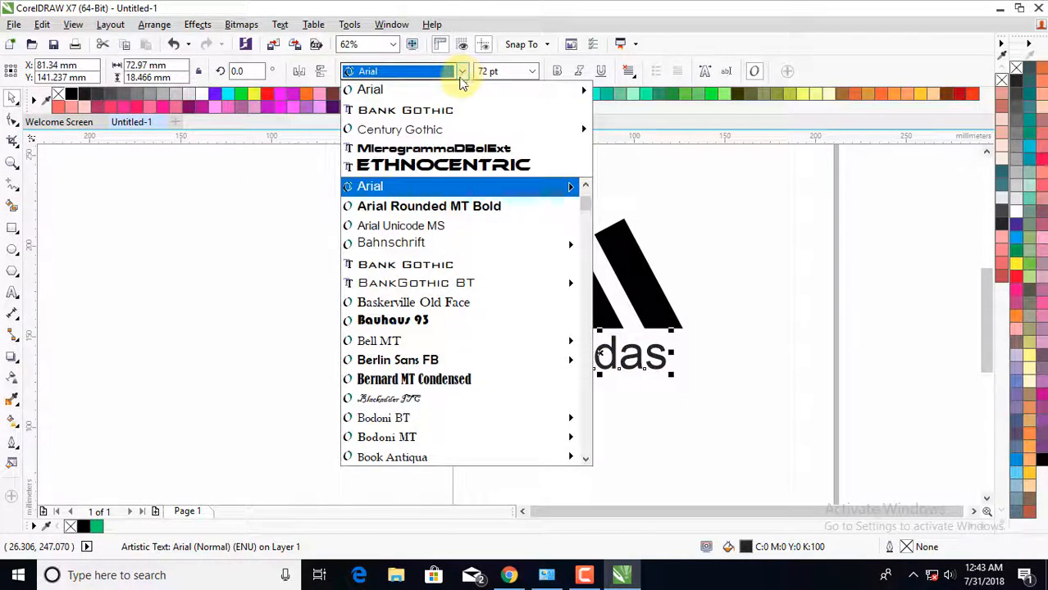
click(417, 132)
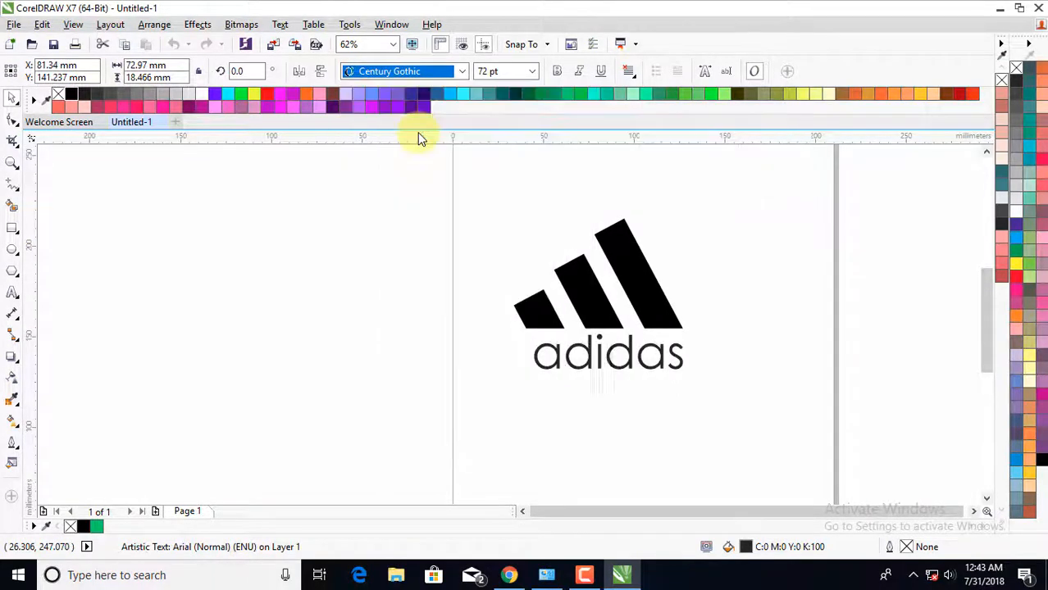
click(554, 72)
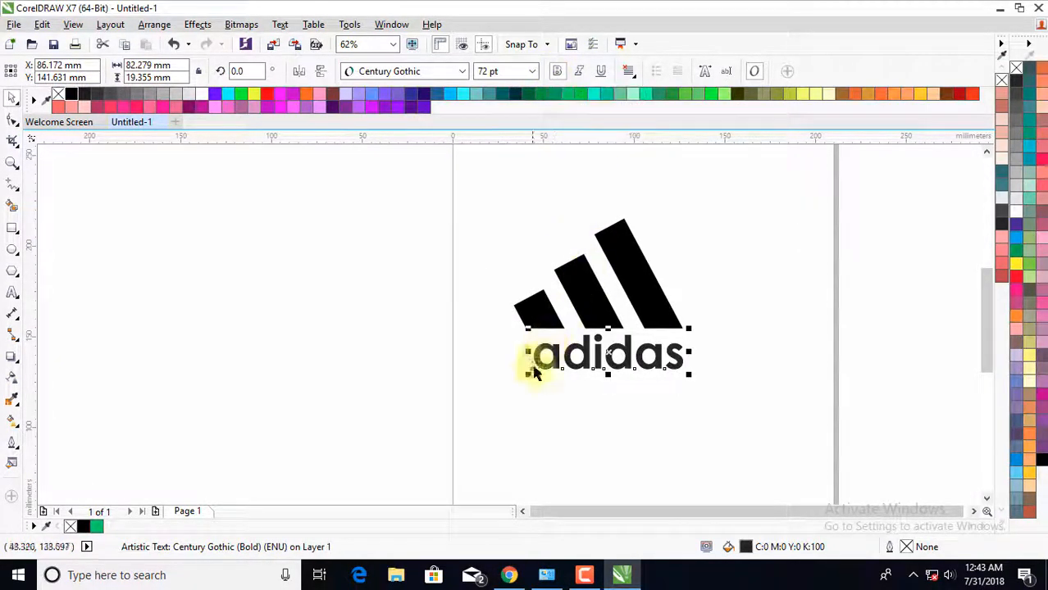
Enlarge the adidas text to about 87 pt just below the bars, matching their overall width, and fill it with black.
drag(529, 373, 507, 387)
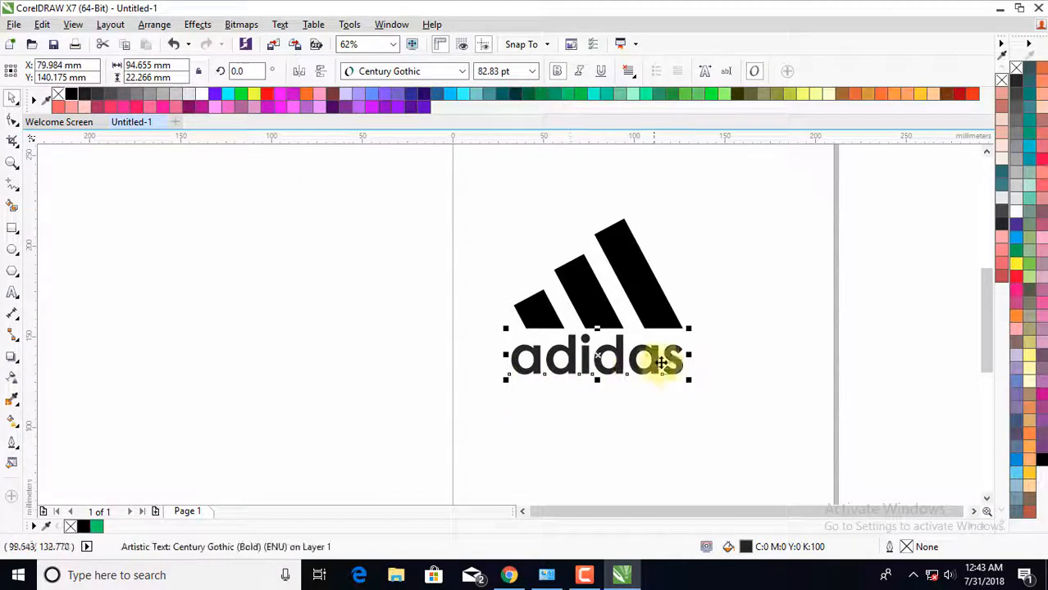
drag(685, 333, 695, 330)
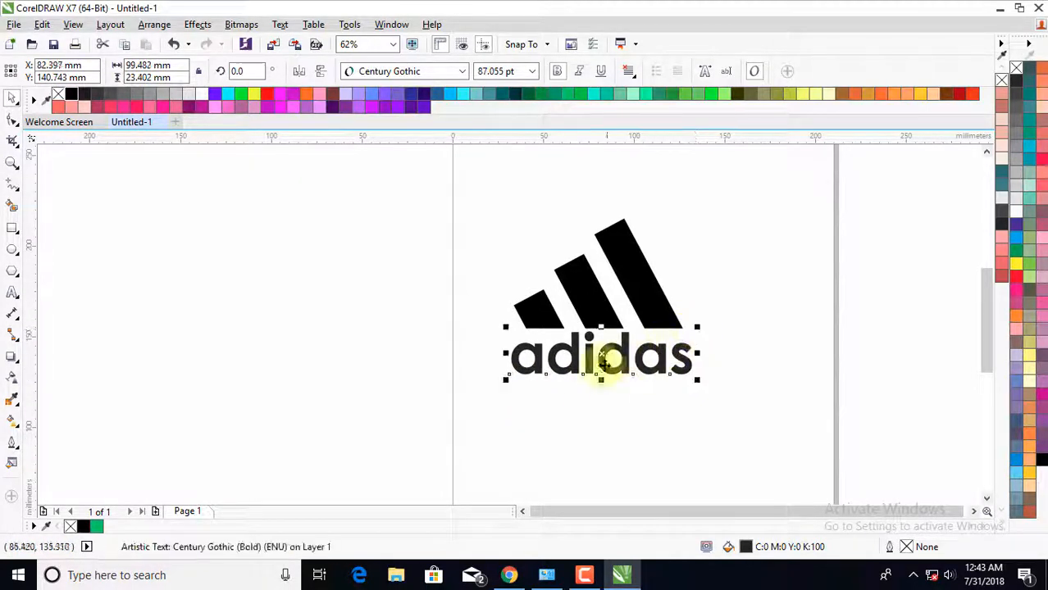
drag(604, 356, 605, 362)
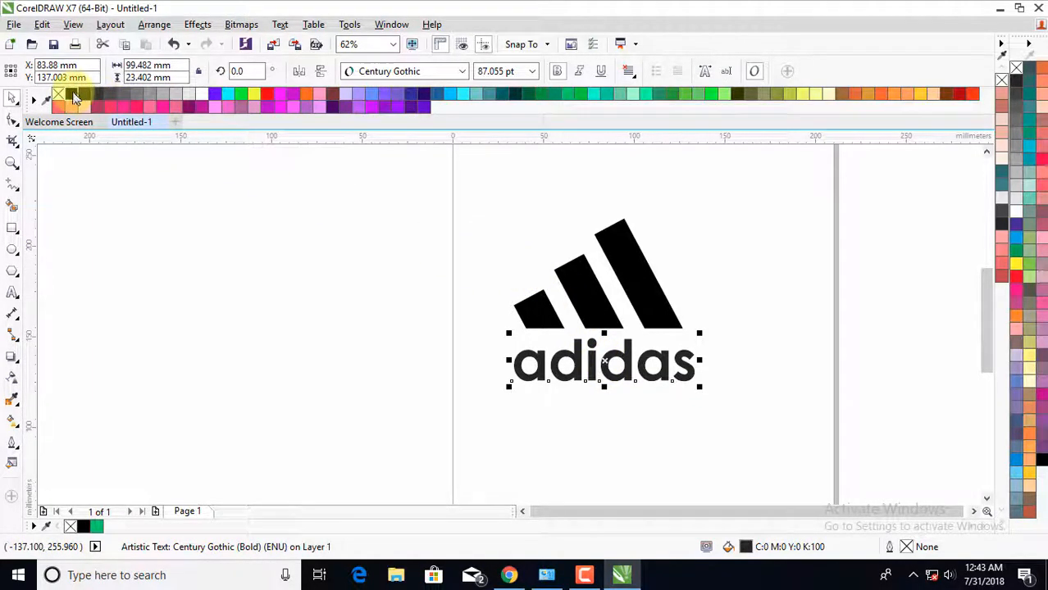
click(72, 95)
click(299, 211)
Select the bars together with the adidas text and align their centres horizontally.
scroll(549, 331, down, 1)
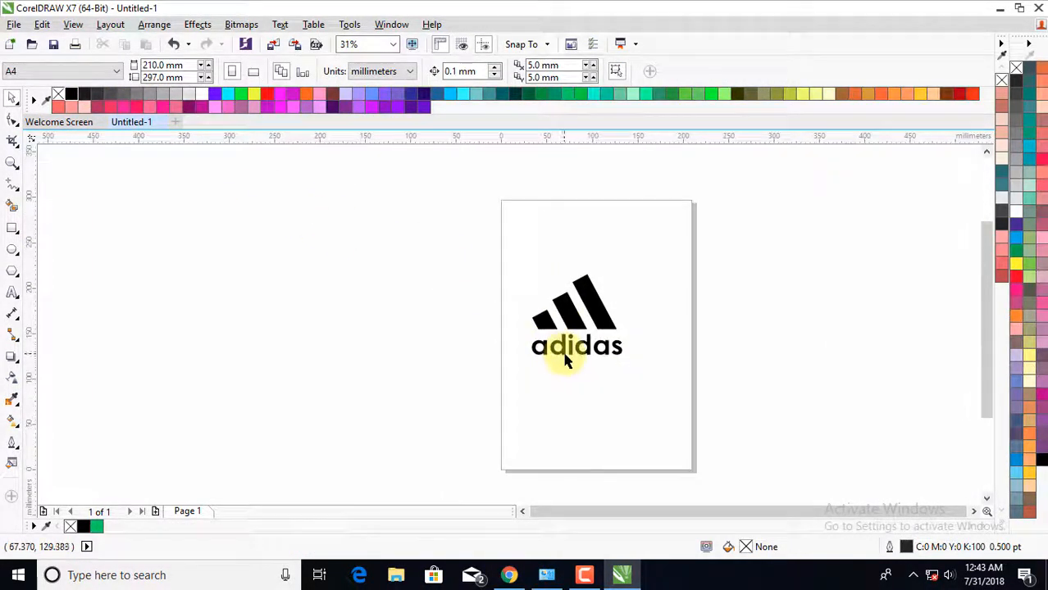
scroll(566, 360, up, 1)
scroll(568, 362, down, 1)
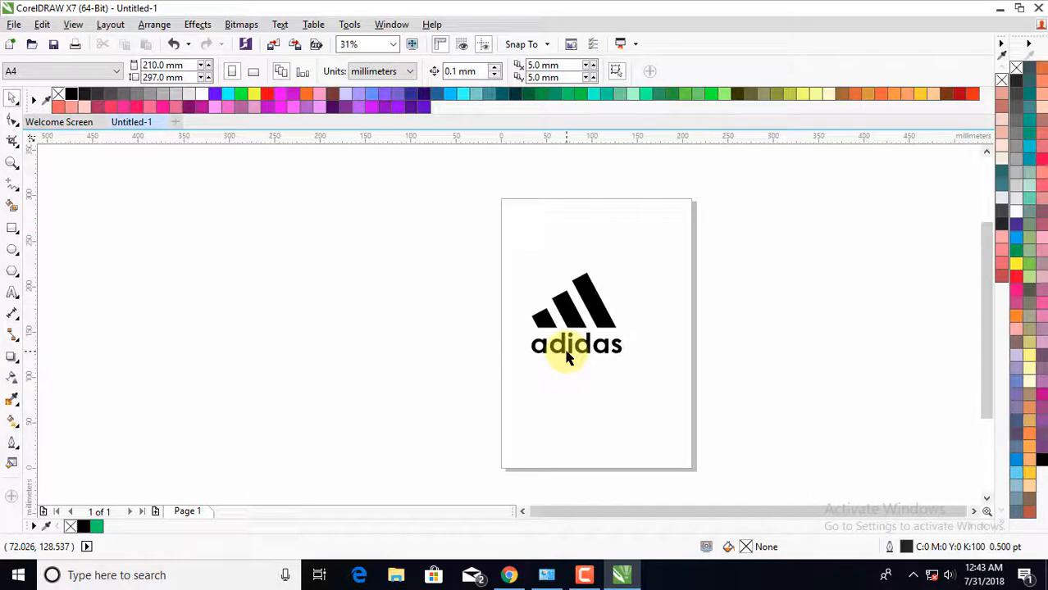
scroll(565, 358, up, 1)
drag(443, 164, 719, 400)
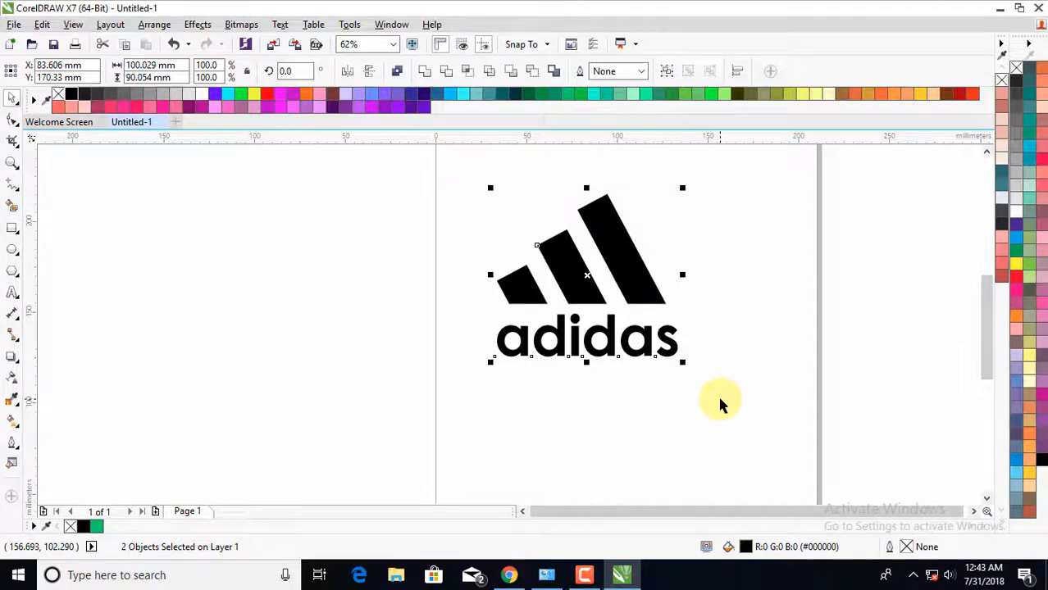
key(c)
click(674, 326)
Apply a diagonal linear fountain fill from black to yellow across the three bars, extending its yellow end beyond the tallest bar.
scroll(587, 335, down, 2)
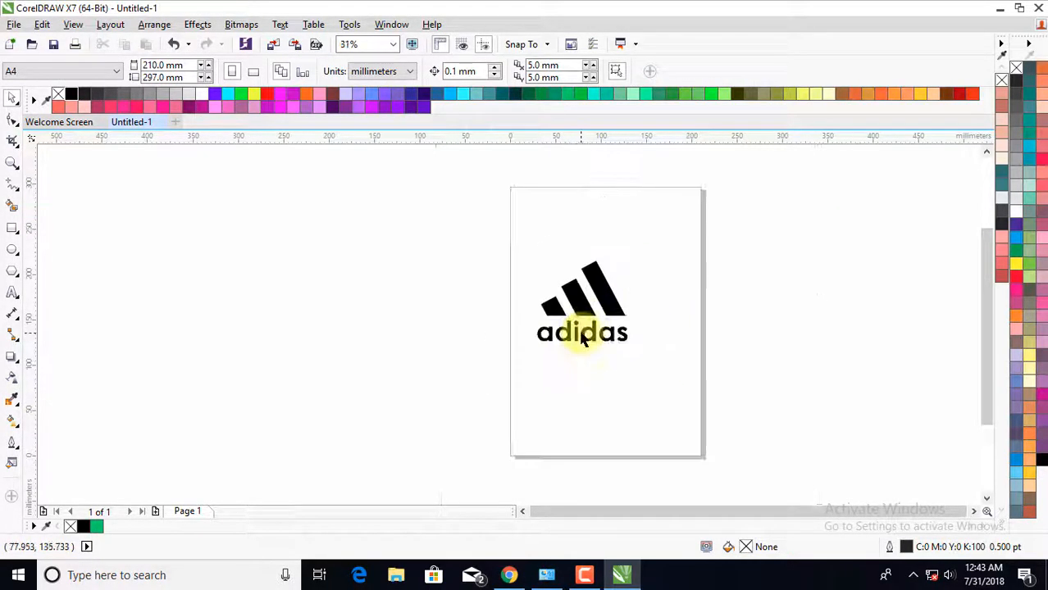
scroll(580, 343, up, 2)
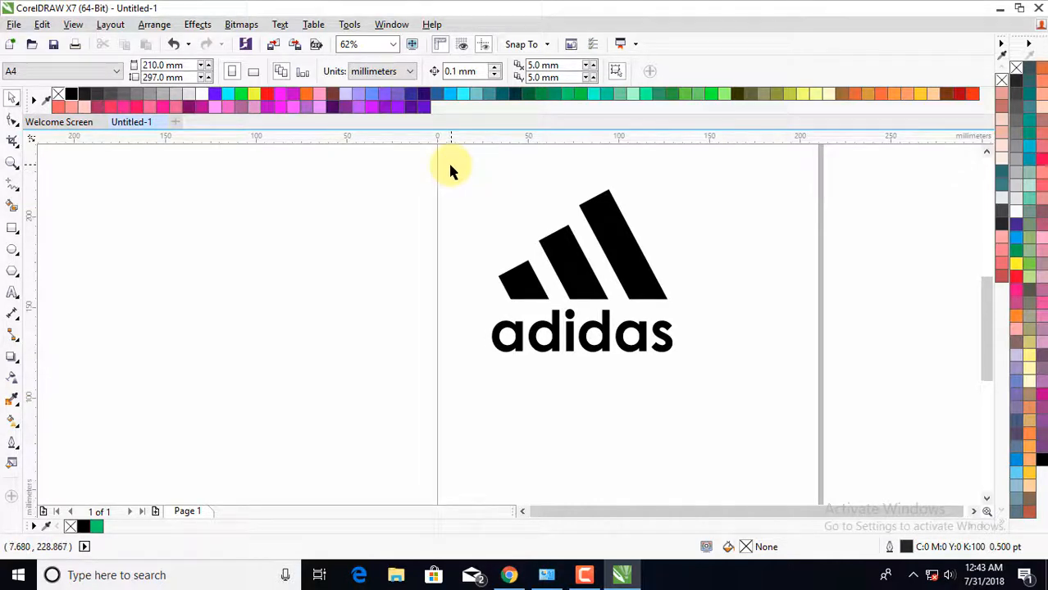
click(564, 275)
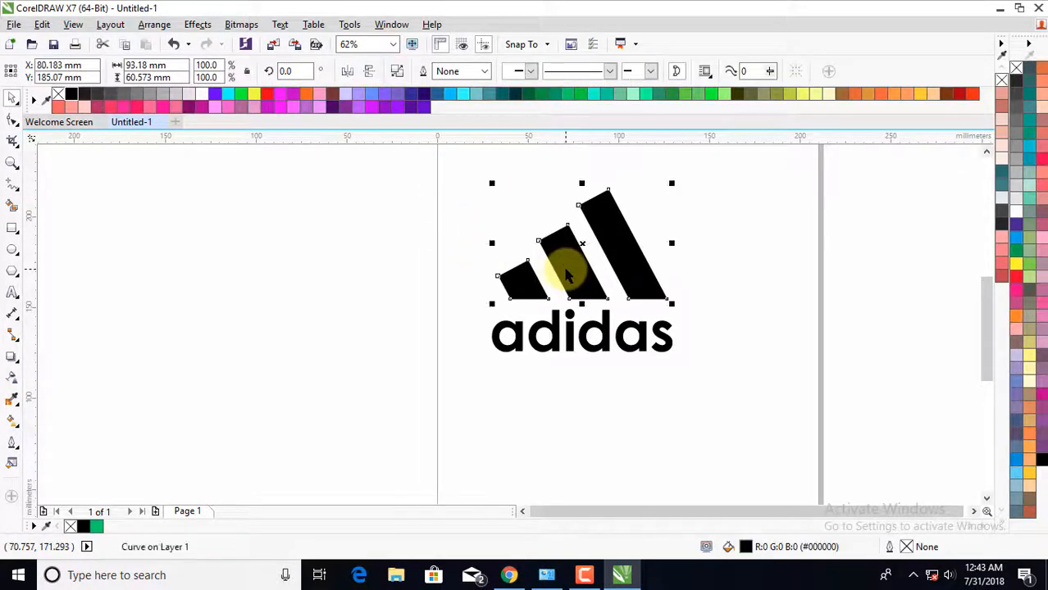
click(12, 422)
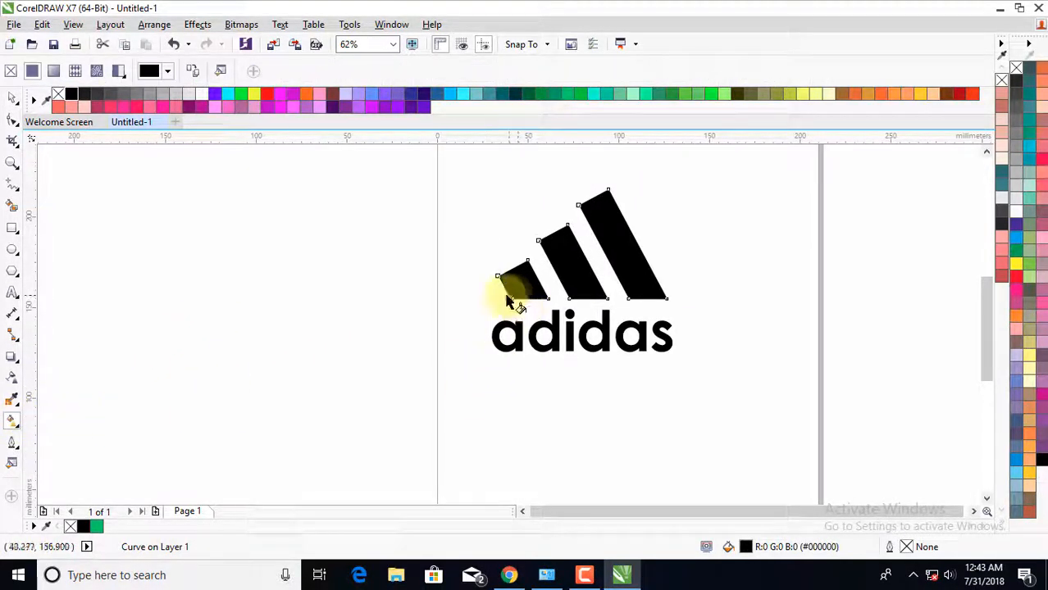
mouse_move(496, 296)
mouse_down()
mouse_move(655, 222)
mouse_move(690, 175)
mouse_move(668, 191)
mouse_move(677, 188)
mouse_up()
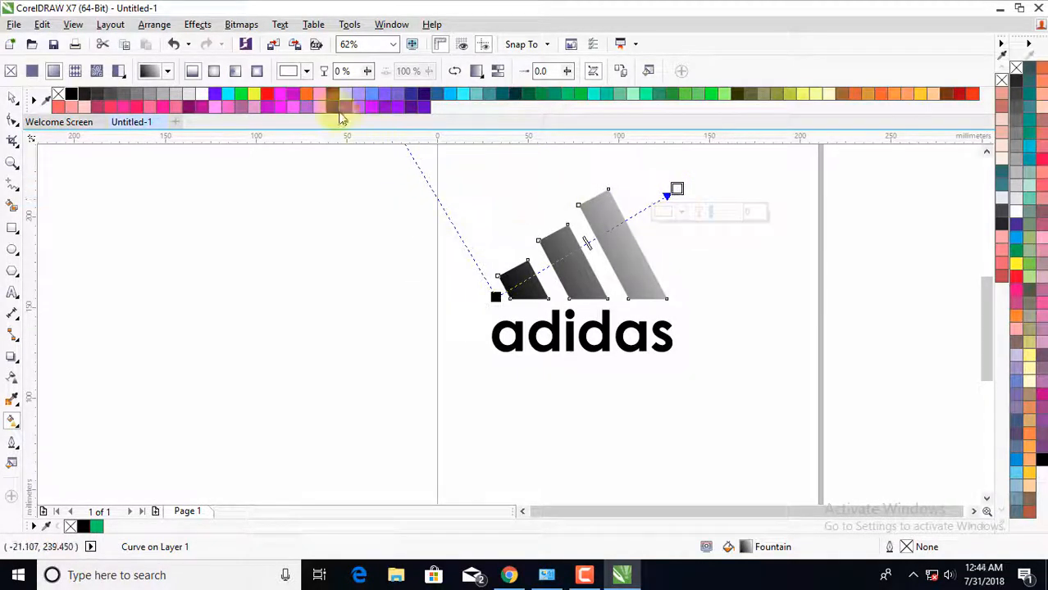
click(307, 95)
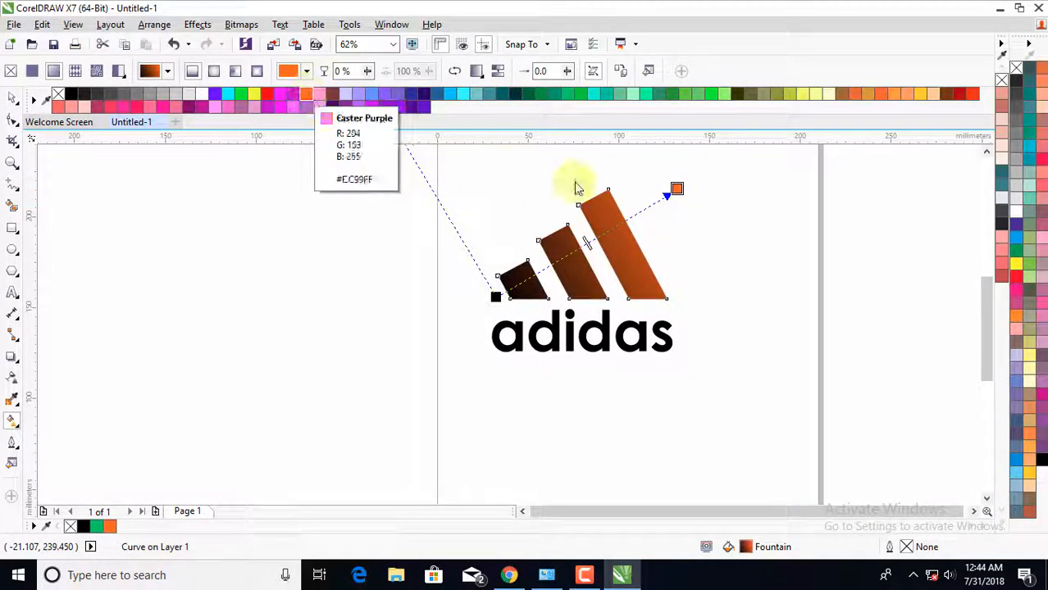
click(311, 104)
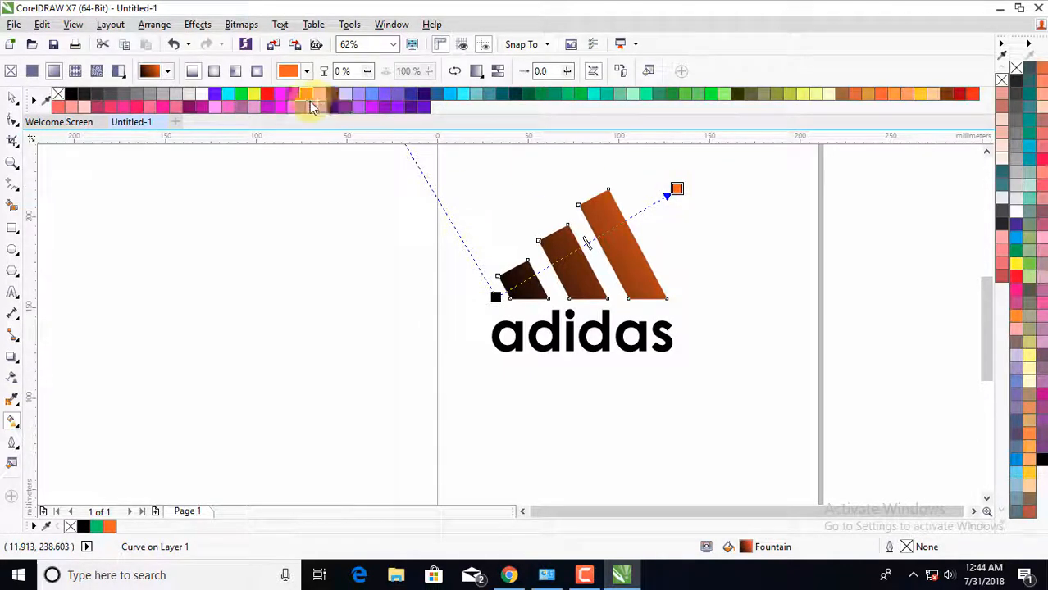
click(252, 92)
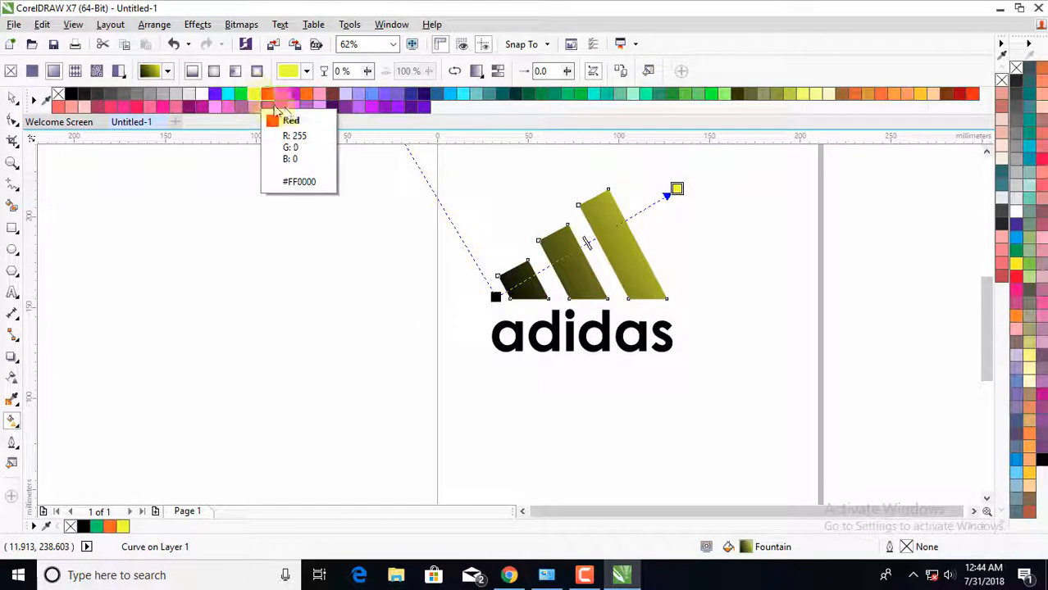
drag(677, 192, 728, 159)
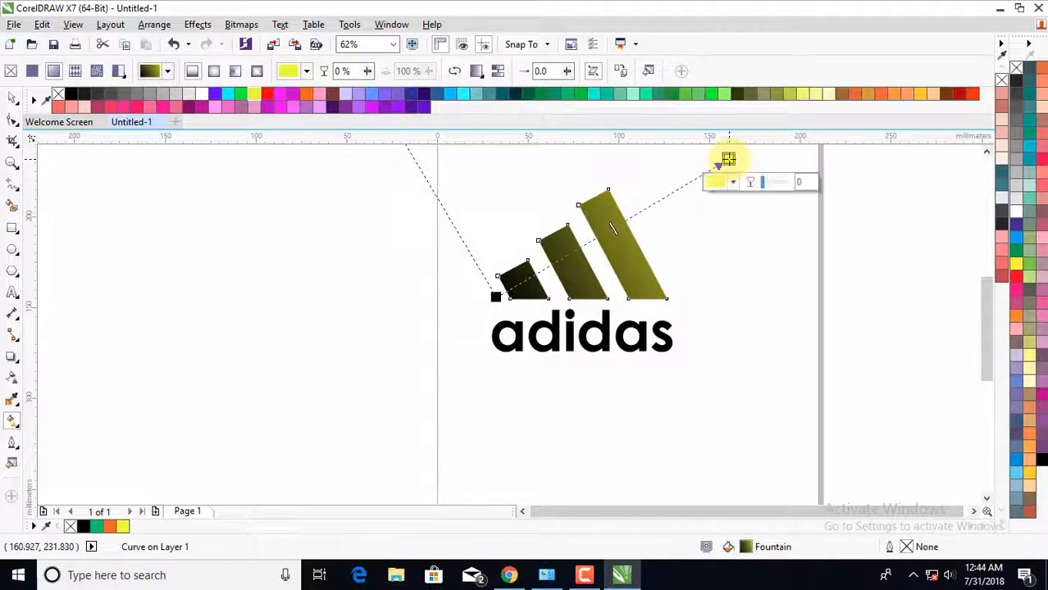
key(space)
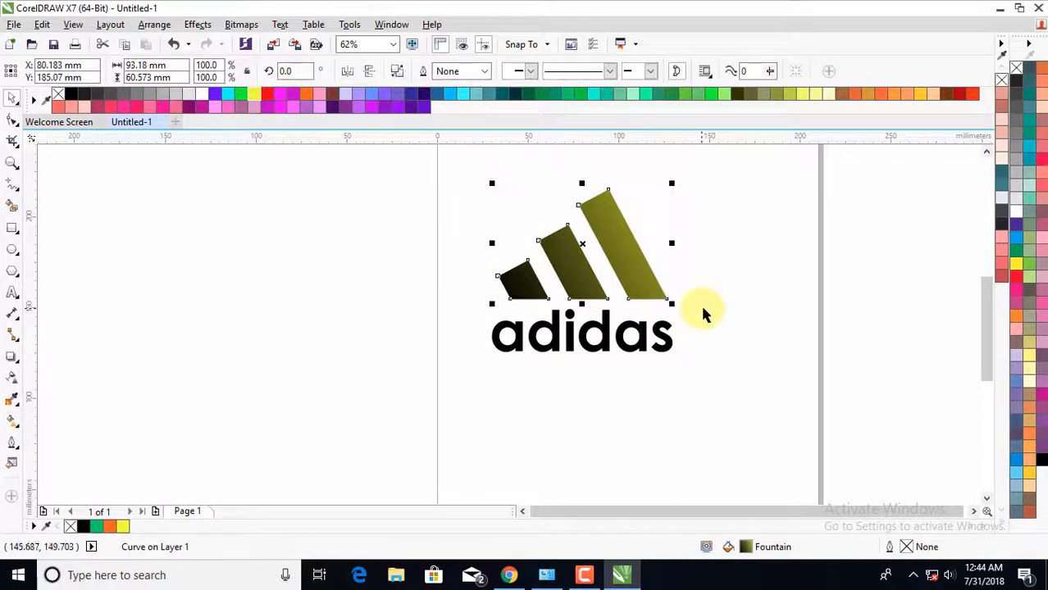
click(692, 314)
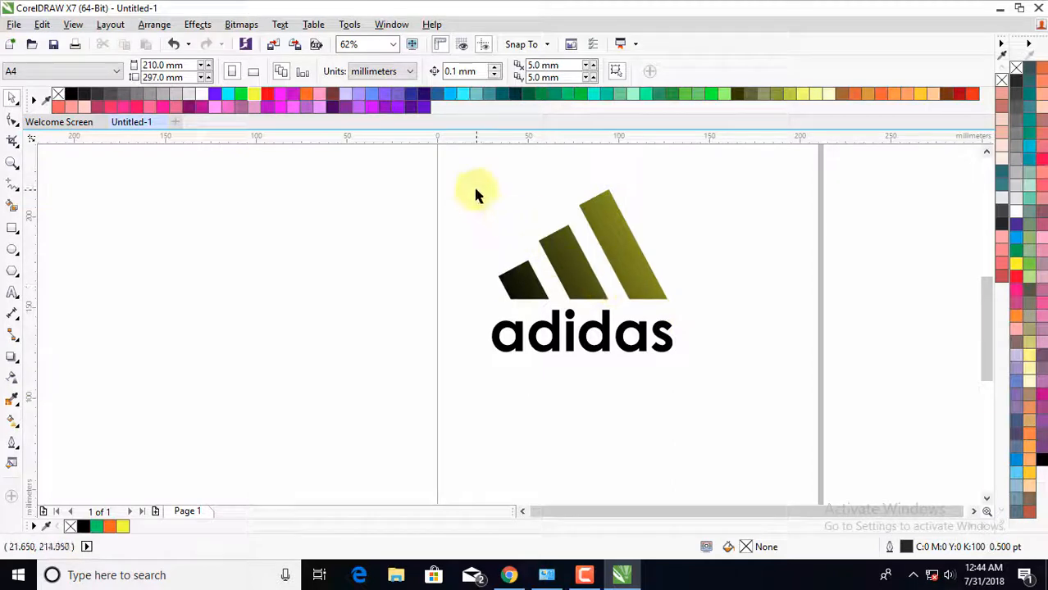
Weld the three bars and the adidas text into a single curve sharing the gradient fill.
drag(440, 164, 711, 384)
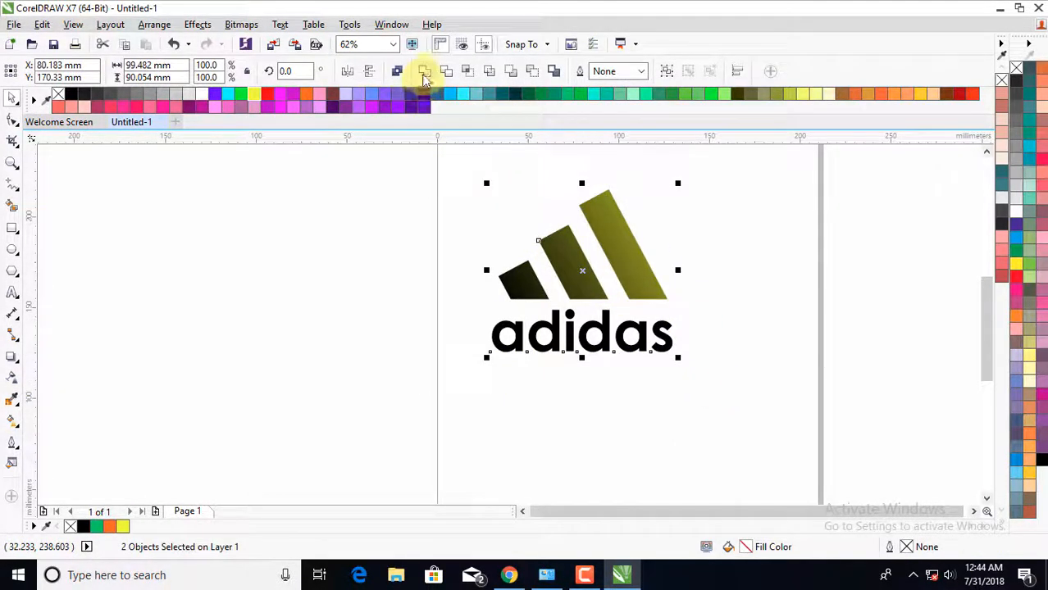
click(425, 77)
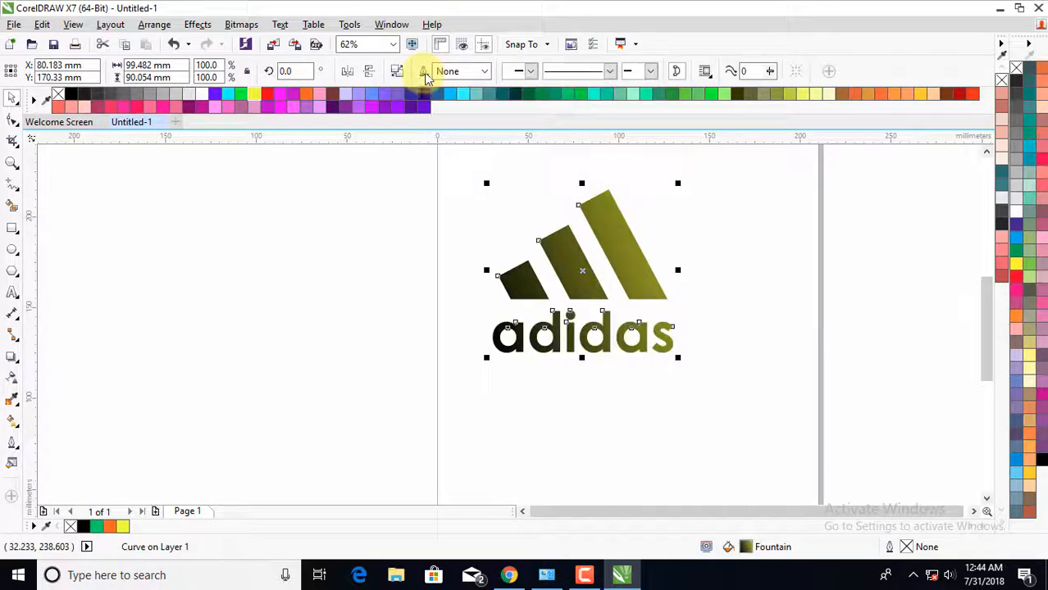
click(465, 215)
scroll(609, 320, down, 2)
scroll(615, 309, up, 2)
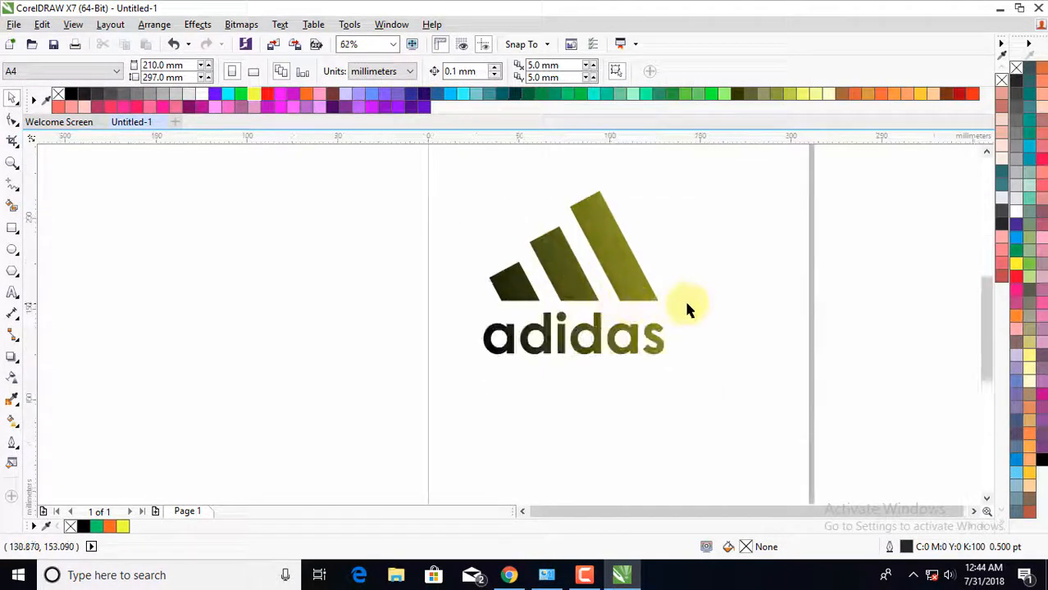
Add a 210 × 297 mm rectangle that exactly covers the page.
scroll(504, 304, down, 2)
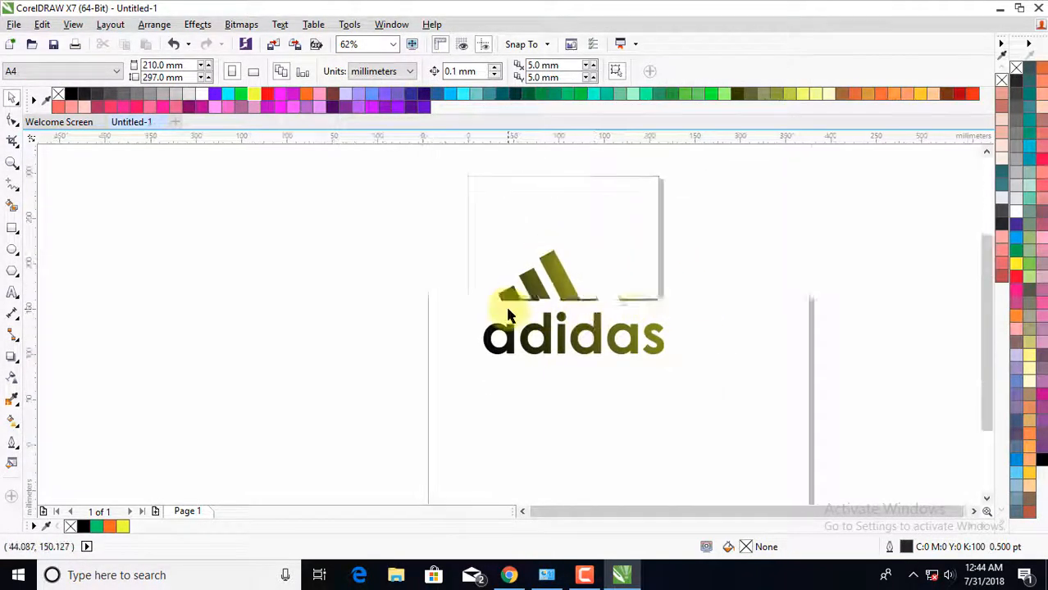
double_click(12, 230)
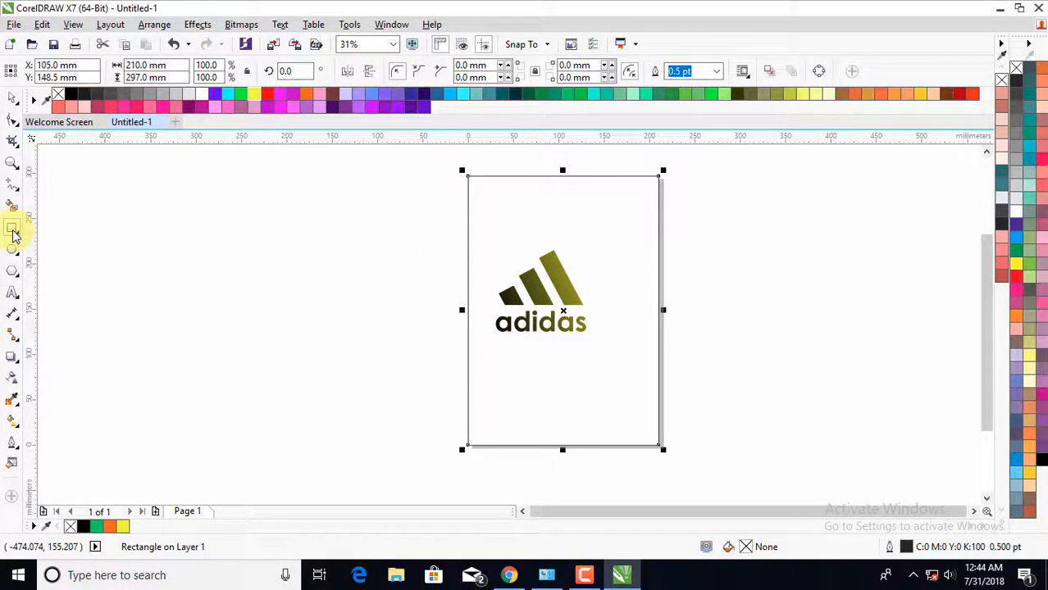
click(12, 102)
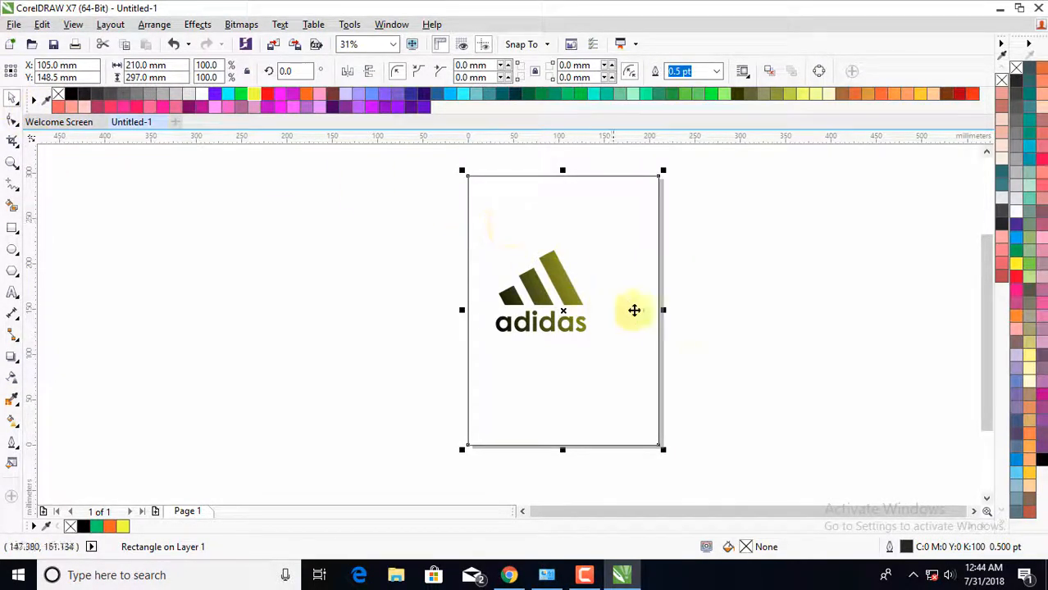
click(713, 334)
click(613, 270)
click(756, 311)
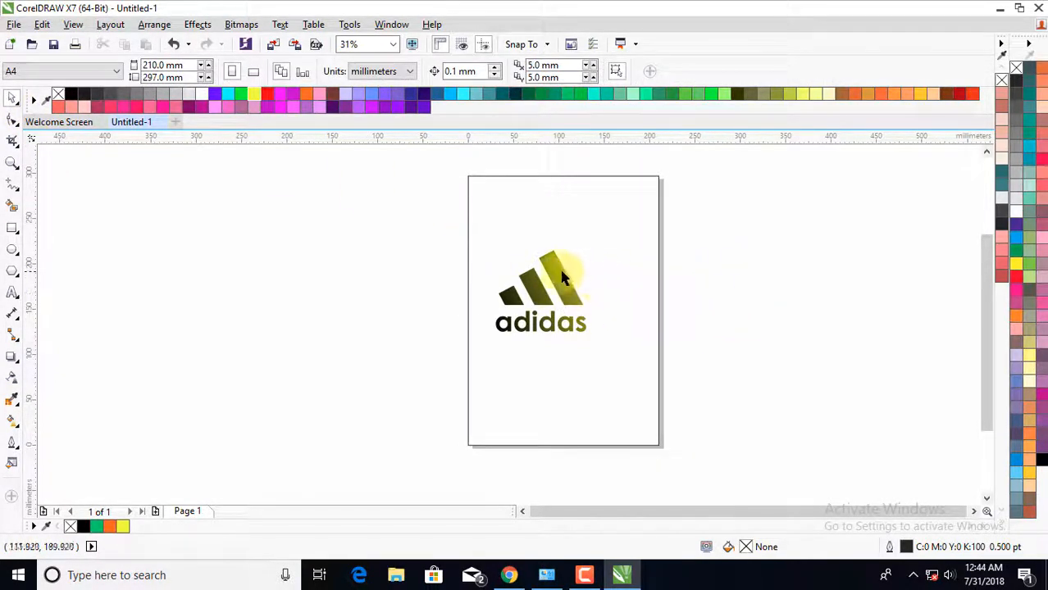
Centre the adidas logo horizontally and vertically on the page-sized rectangle.
click(560, 273)
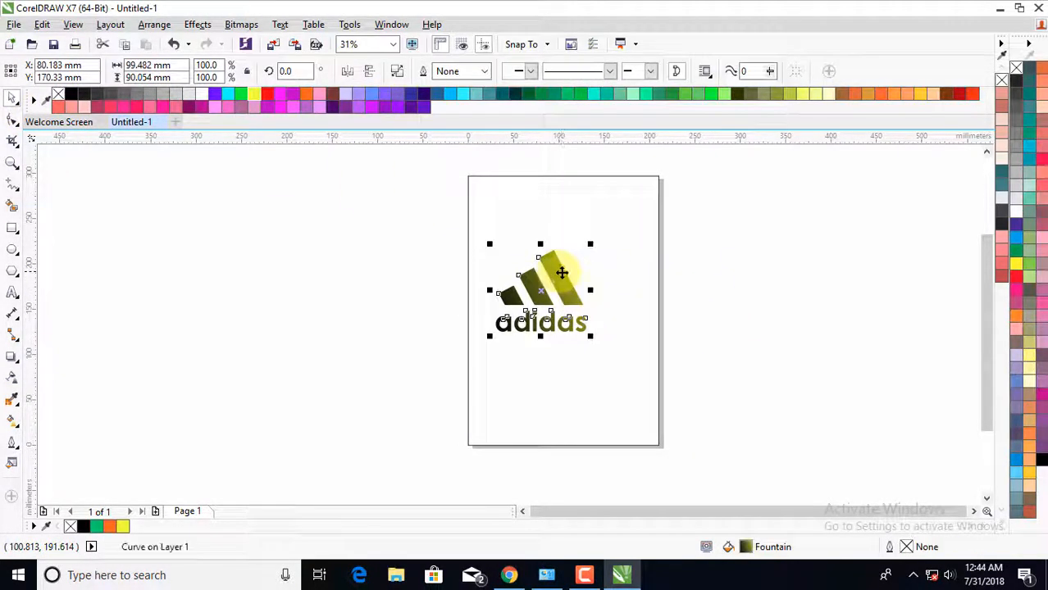
shift+click(628, 278)
key(c)
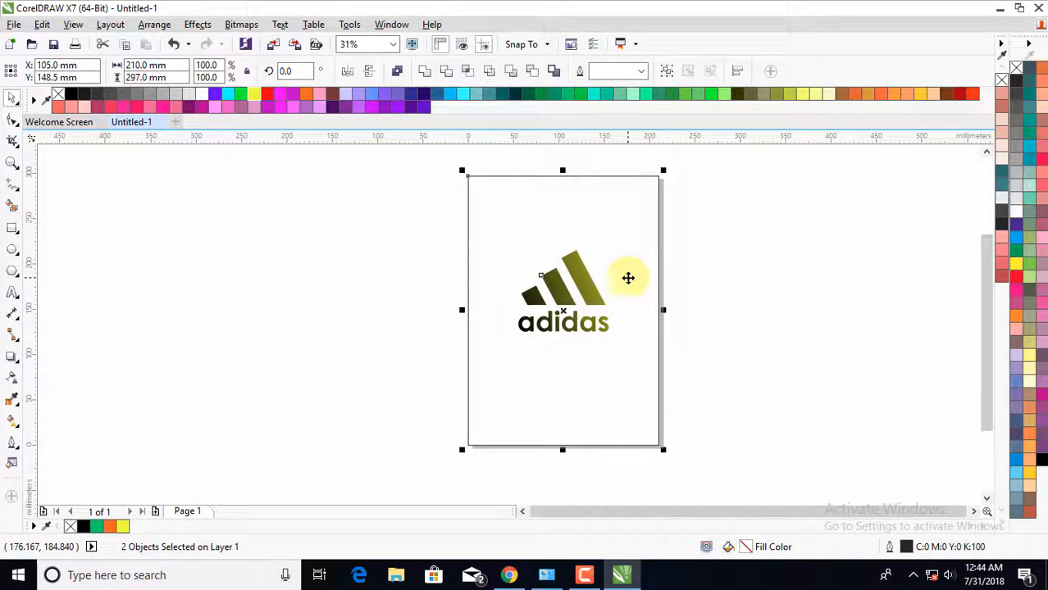
key(e)
click(699, 299)
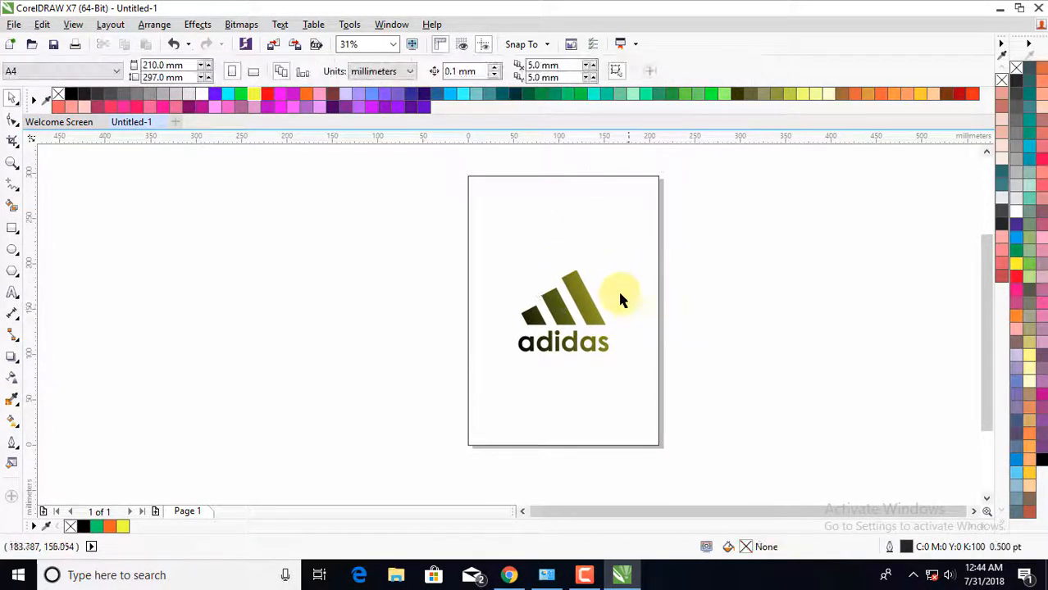
Fill the page-sized rectangle behind the logo with black.
click(619, 293)
click(70, 94)
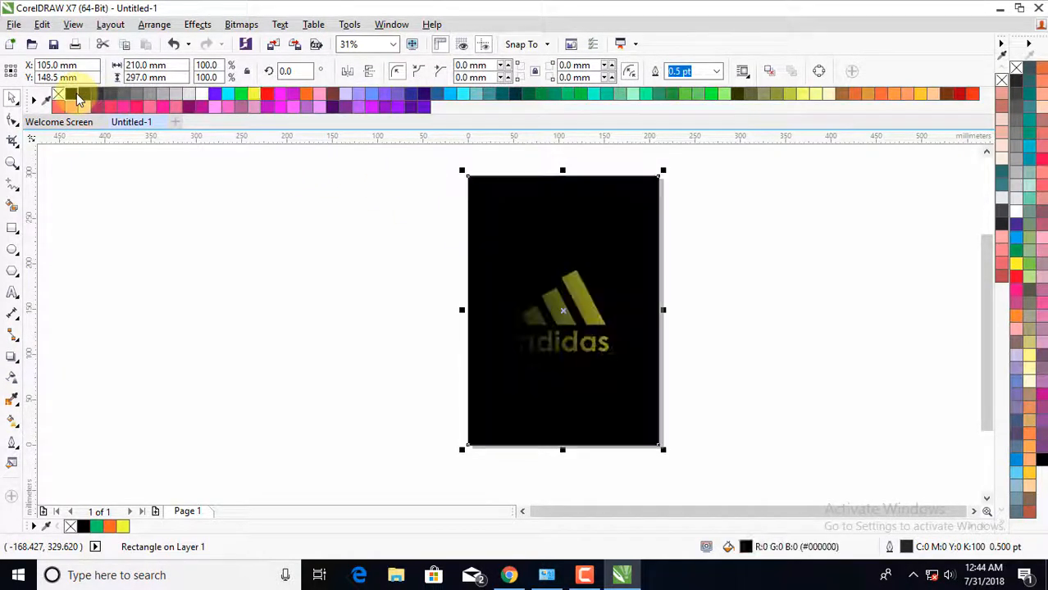
click(313, 250)
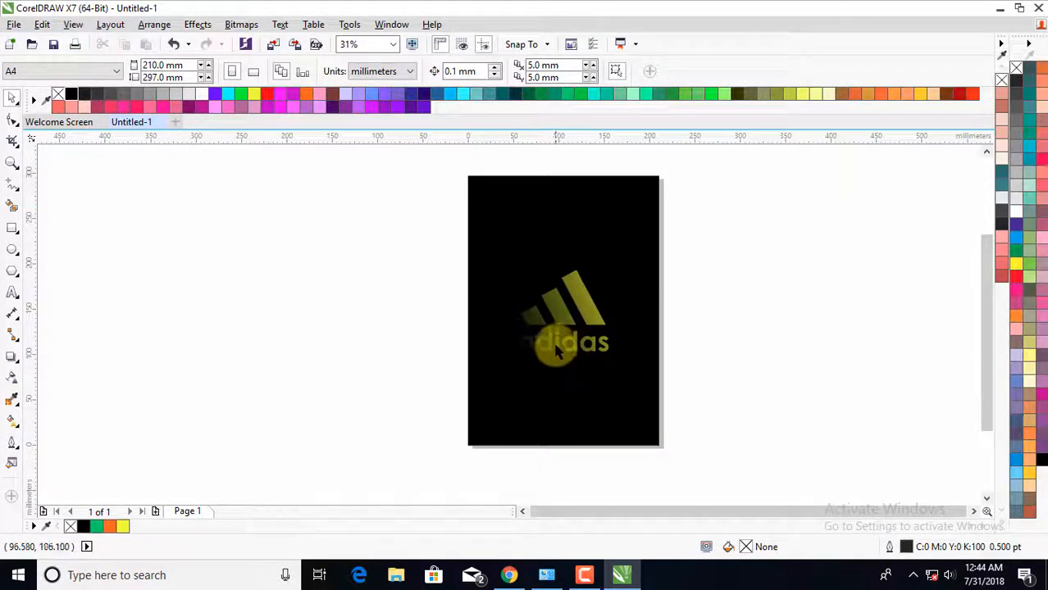
Lighten the dark side of the logo by moving the gradient's black start point outward, past the page's nearest side edge.
scroll(550, 341, up, 2)
scroll(554, 336, down, 2)
scroll(554, 336, up, 2)
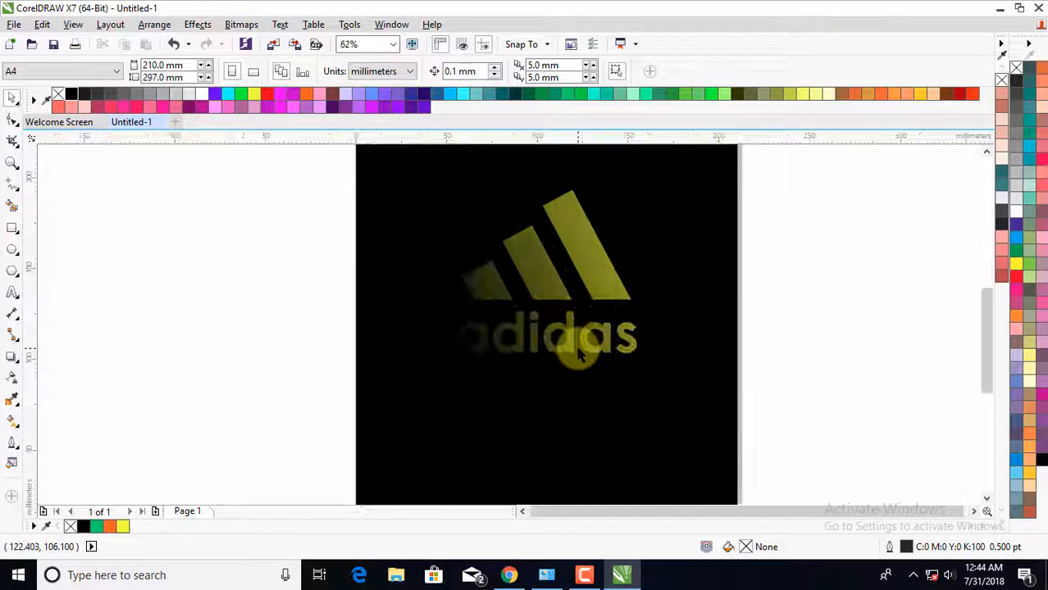
click(541, 285)
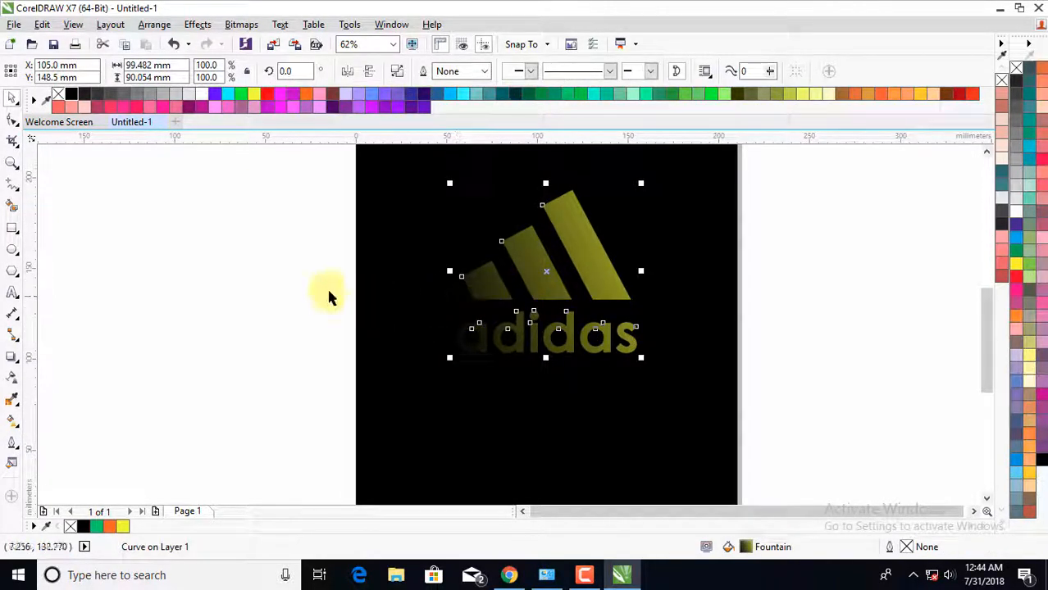
click(13, 421)
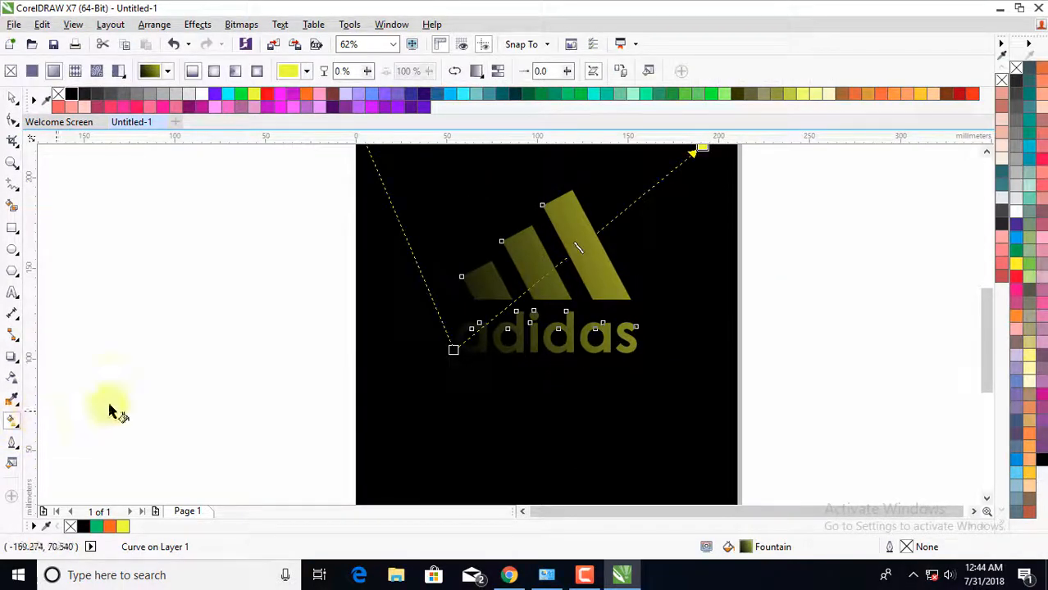
drag(451, 346, 366, 361)
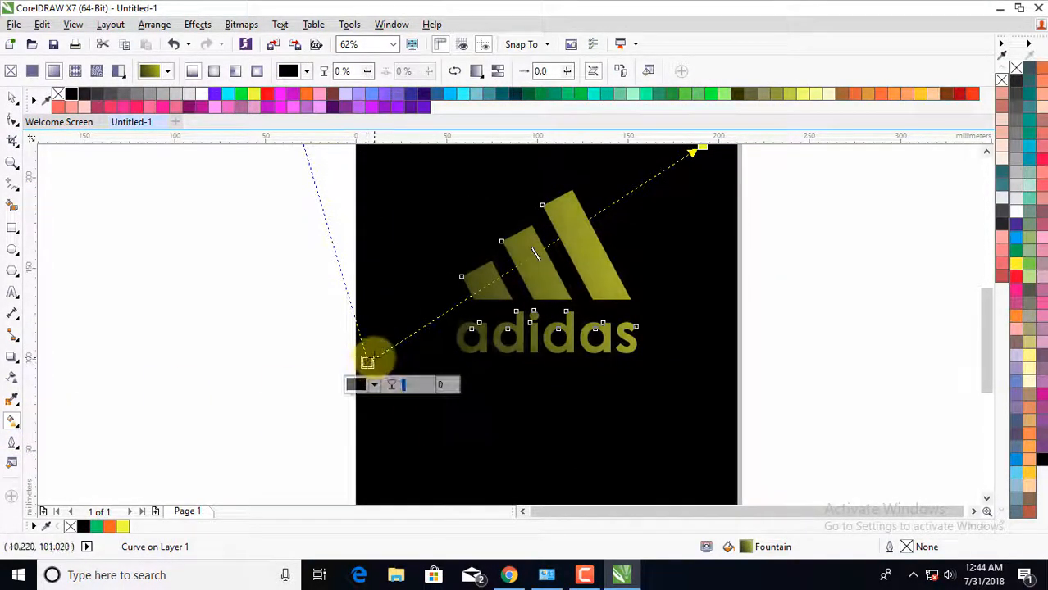
click(367, 361)
scroll(509, 391, down, 1)
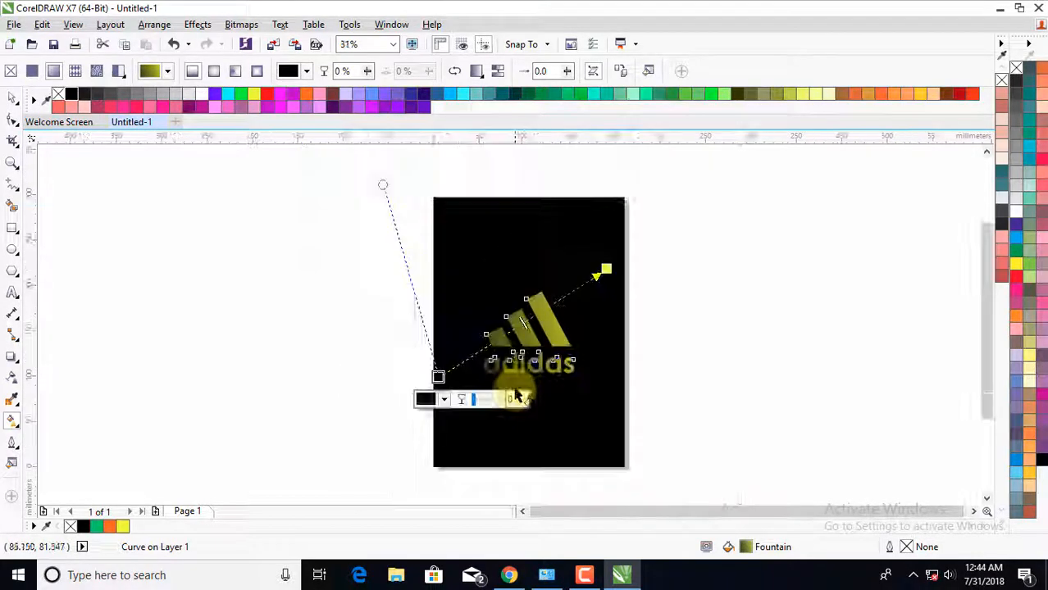
scroll(512, 356, up, 1)
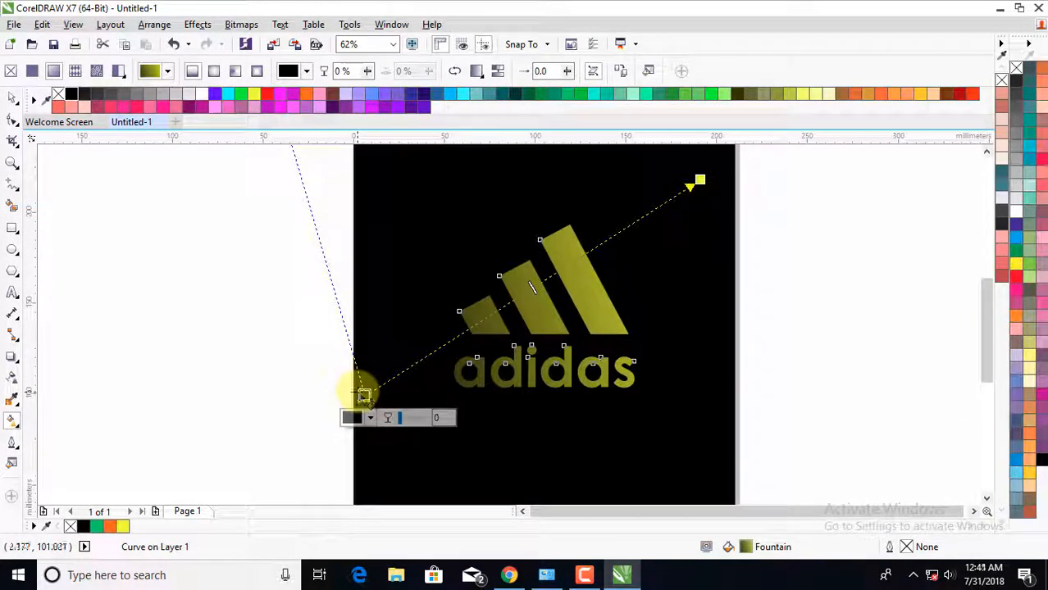
drag(363, 392, 331, 386)
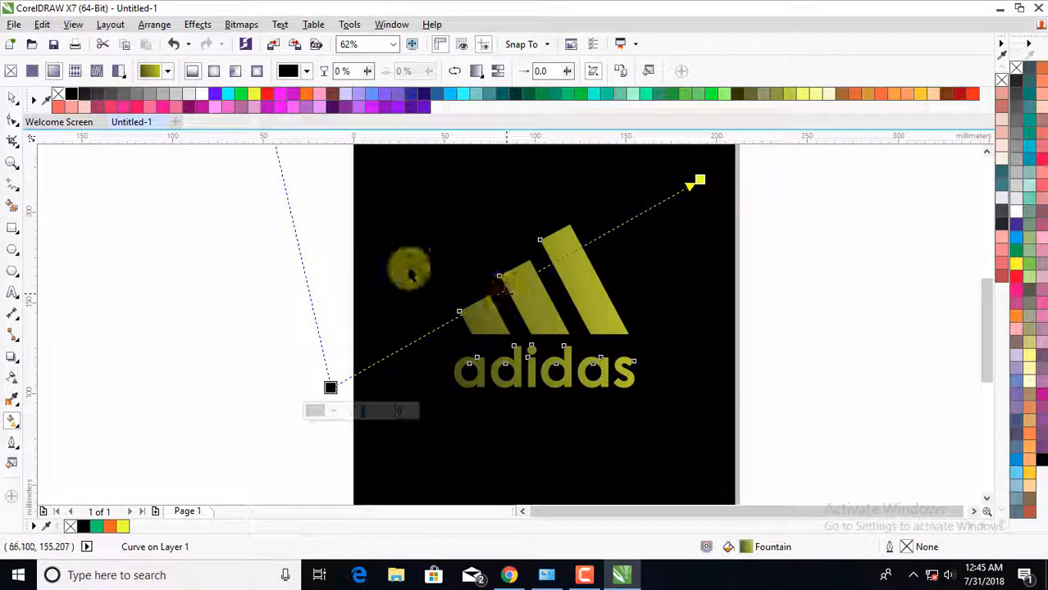
click(12, 98)
click(207, 232)
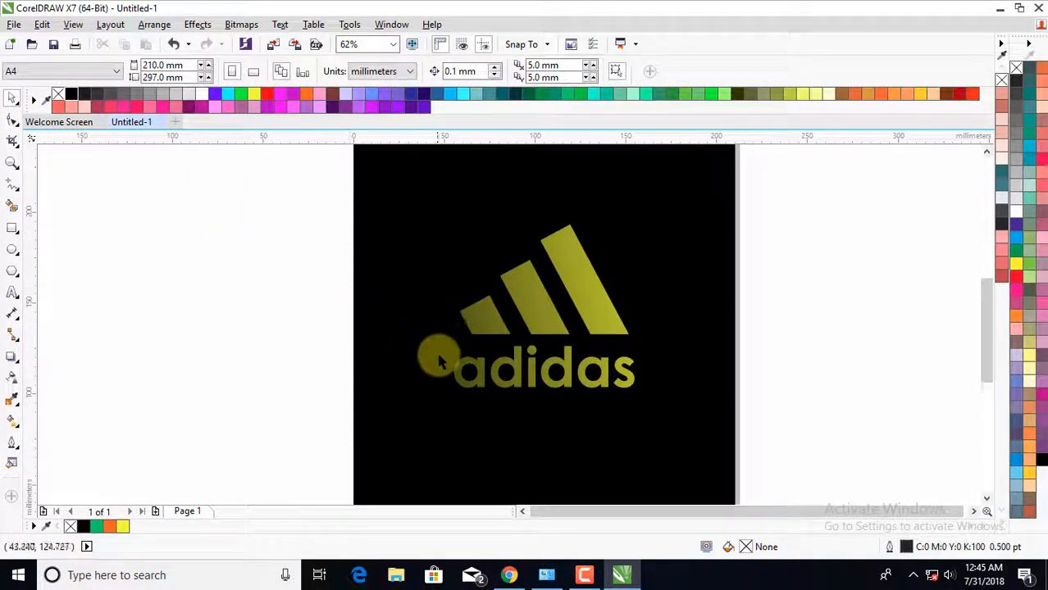
Examine the finished gradient logo on its black background up close and framed as a whole.
scroll(428, 356, down, 2)
scroll(483, 386, up, 2)
scroll(560, 337, up, 2)
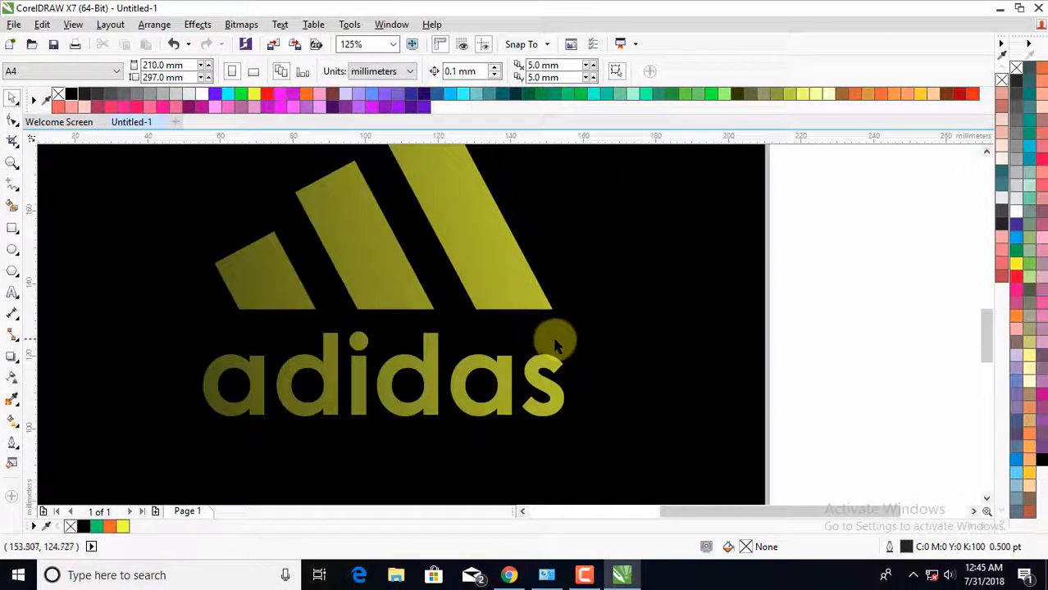
scroll(552, 339, down, 2)
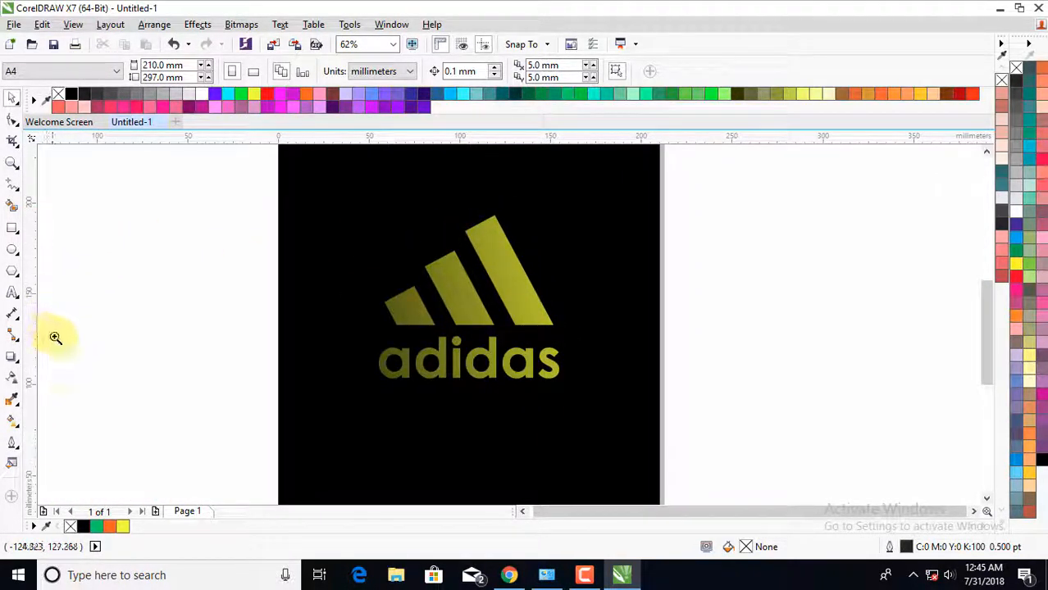
key(z)
drag(240, 185, 722, 472)
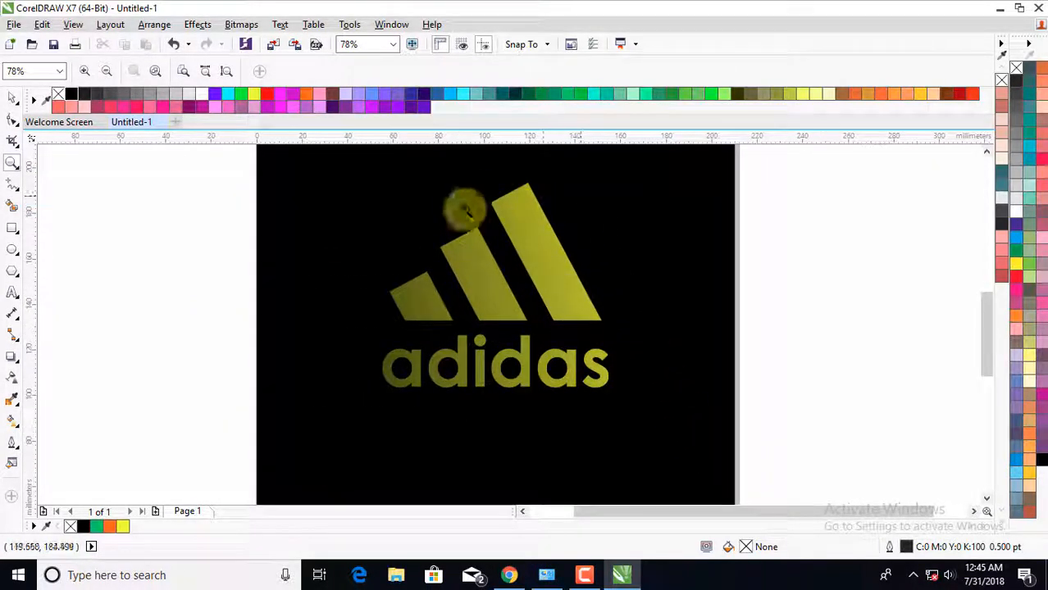
key(space)
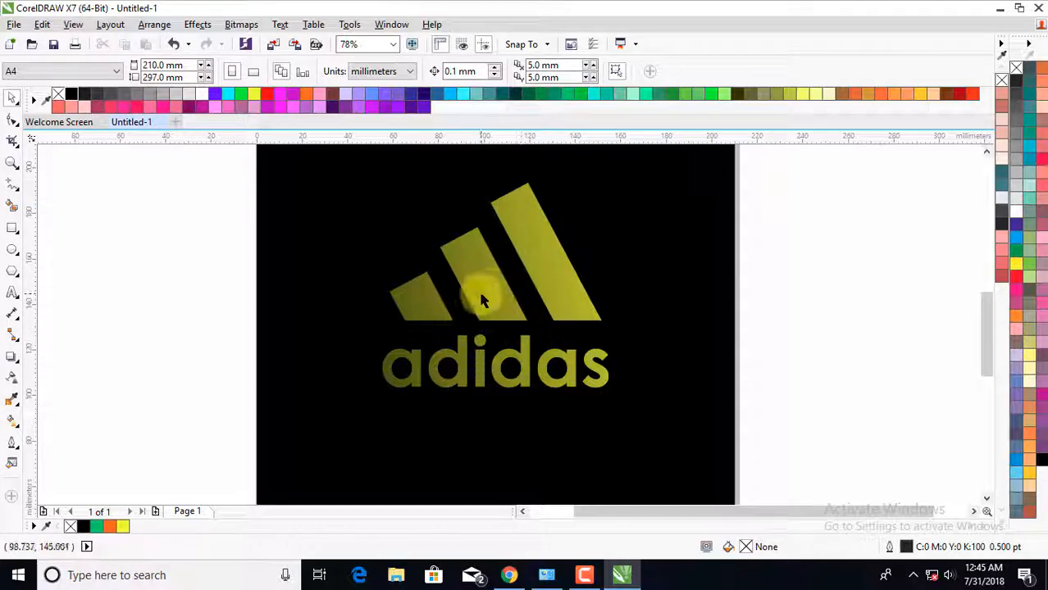